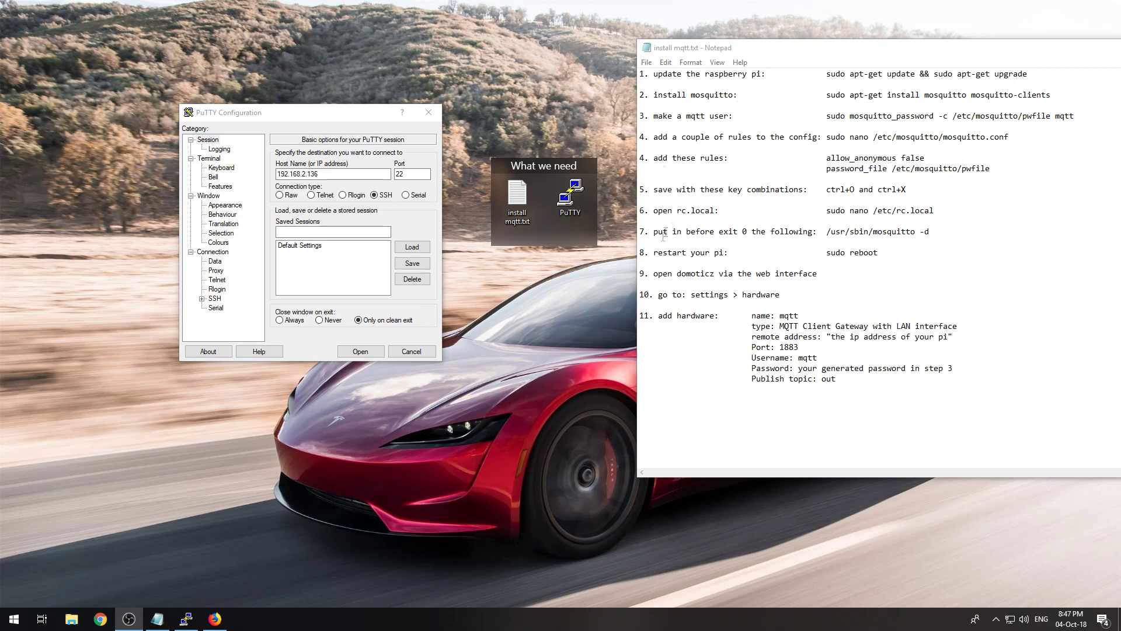
Connect over SSH to the Raspberry Pi at 192.168.2.136 on port 22
{"action": "left_click_drag", "start_coordinate": [306, 119], "coordinate": [302, 99]}
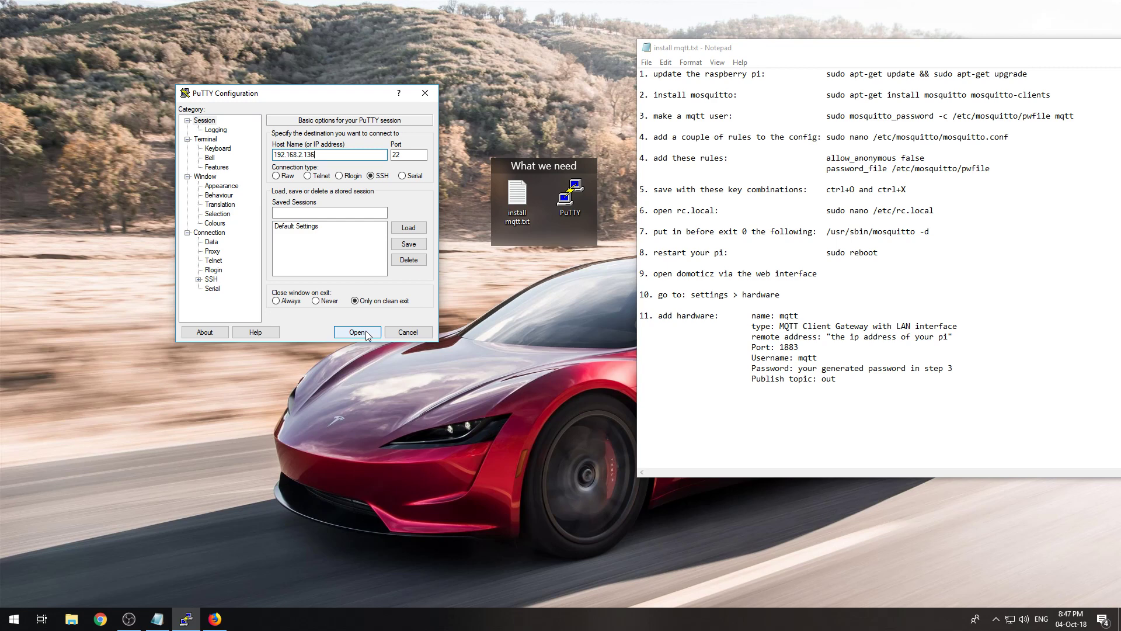
{"action": "left_click", "coordinate": [357, 331]}
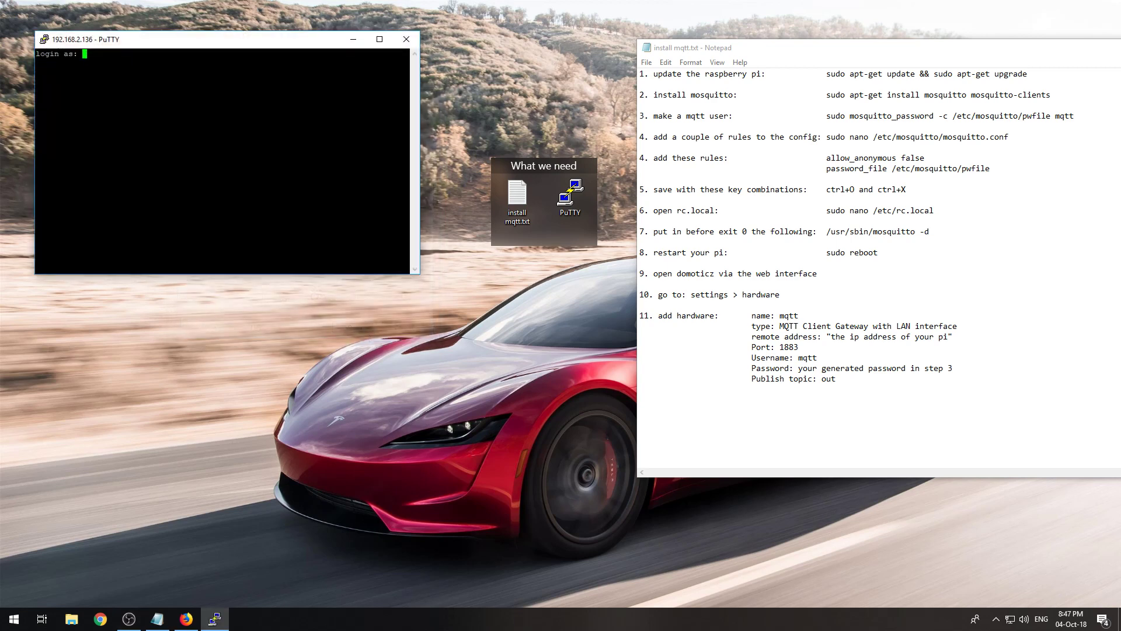
Log in as pi and run sudo apt-get update && sudo apt-get upgrade
{"action": "left_click_drag", "start_coordinate": [120, 44], "coordinate": [133, 72]}
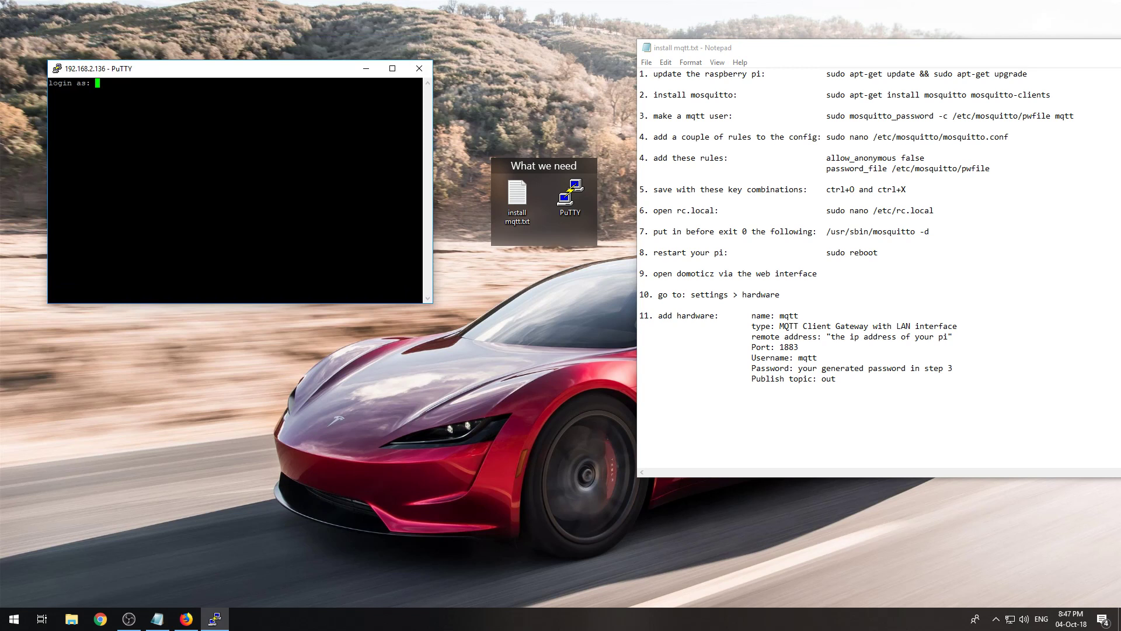
{"action": "type", "text": "pi"}
{"action": "key", "text": "Return"}
{"action": "key", "text": "Return"}
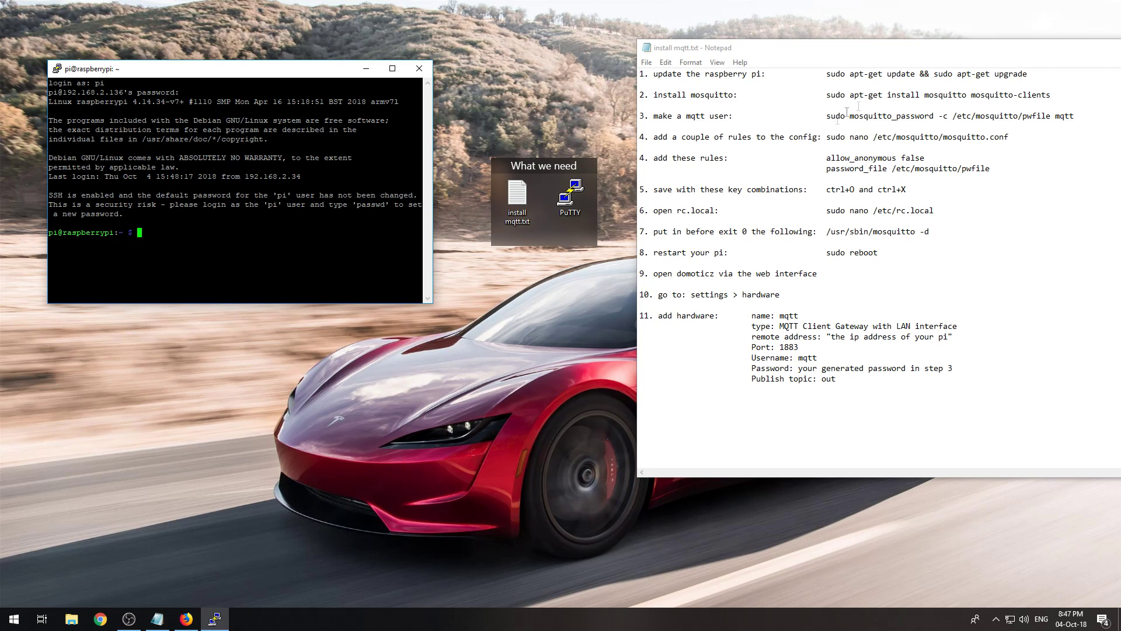
{"action": "left_click_drag", "start_coordinate": [1026, 73], "coordinate": [827, 74]}
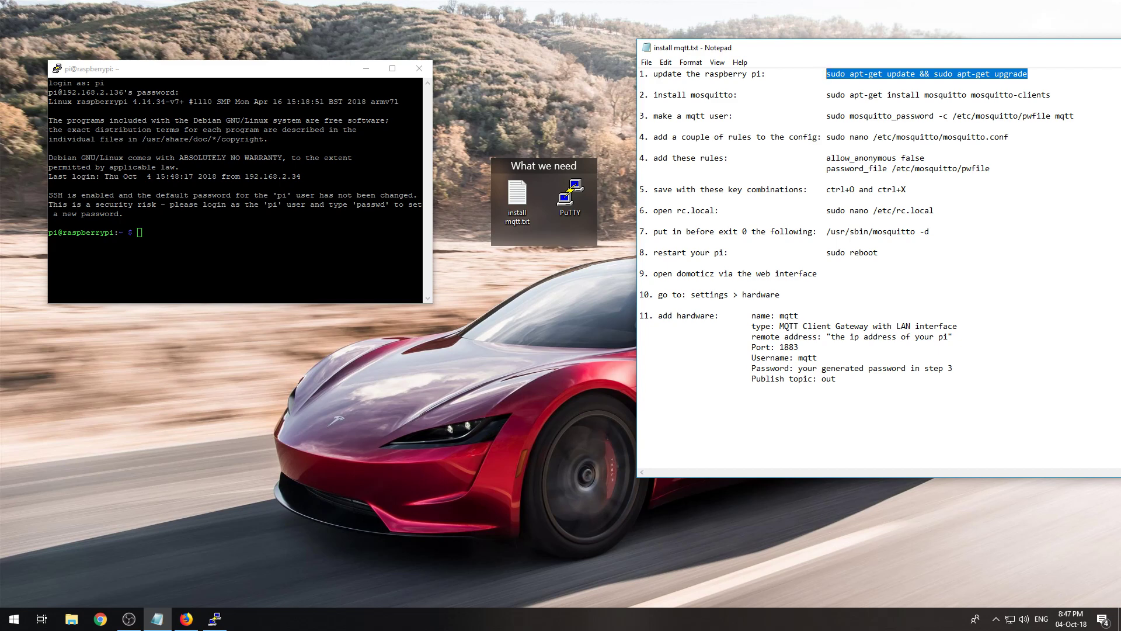
{"action": "key", "text": "alt+Tab"}
{"action": "type", "text": "sudc apt-get update && sudo apt-get upgrade"}
{"action": "key", "text": "Return"}
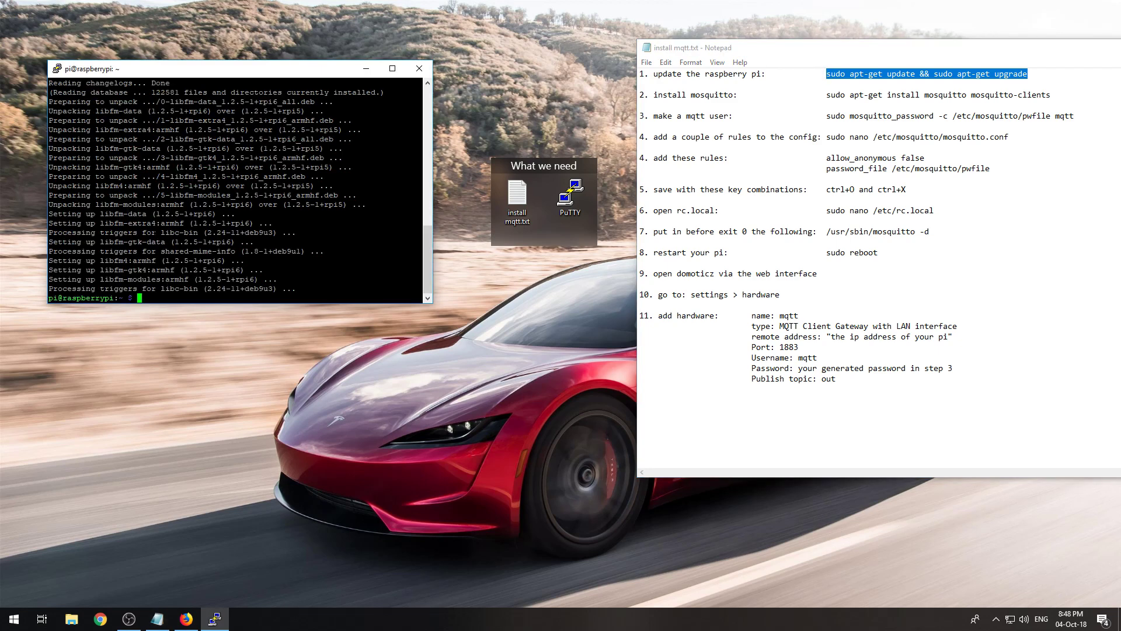
Install mosquitto and mosquitto-clients with apt-get, confirming with y
{"action": "left_click", "coordinate": [1002, 95]}
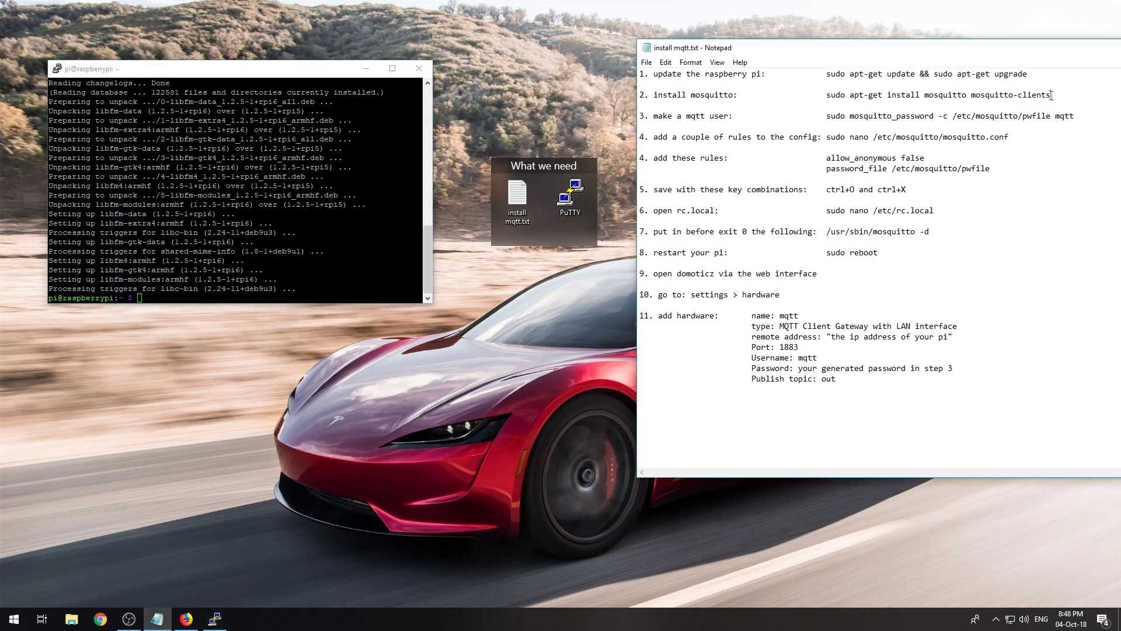
{"action": "left_click_drag", "start_coordinate": [1051, 95], "coordinate": [828, 95]}
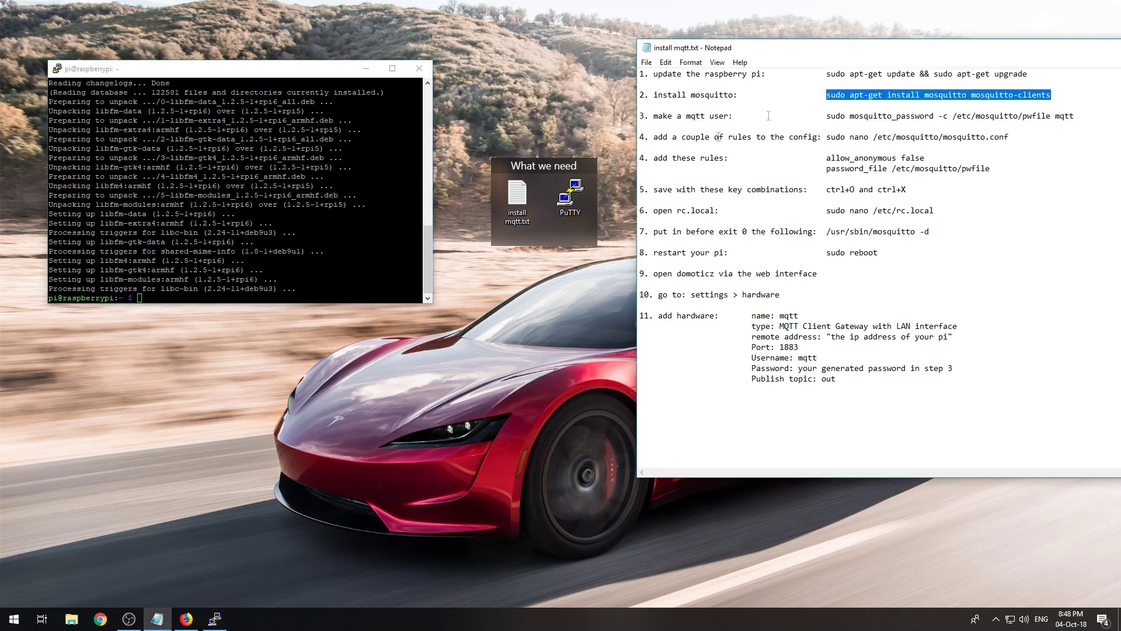
{"action": "key", "text": "ctrl+c"}
{"action": "left_click", "coordinate": [234, 280]}
{"action": "right_click", "coordinate": [234, 281]}
{"action": "key", "text": "Return"}
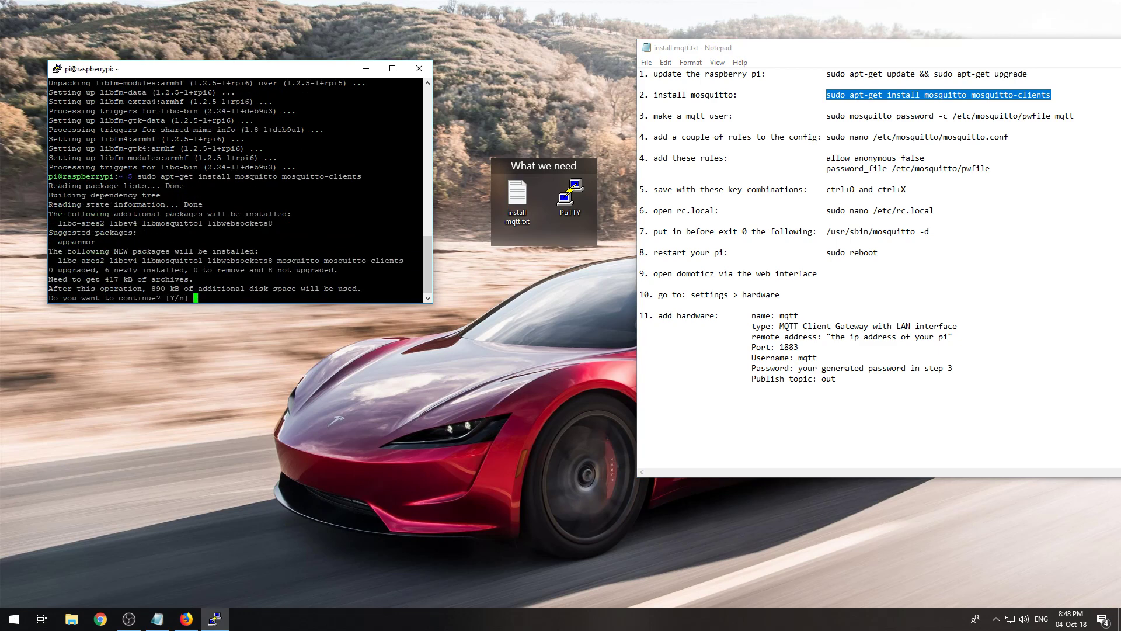
{"action": "type", "text": "y"}
{"action": "key", "text": "Return"}
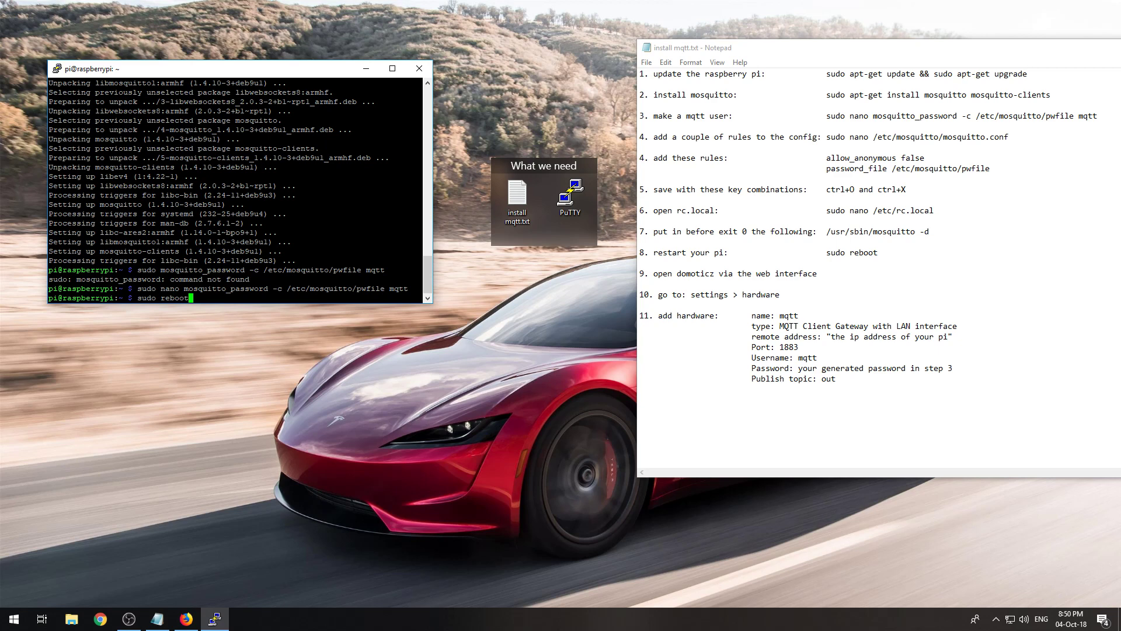
Reboot the Pi, dismiss the connection-lost error, and log back in
{"action": "key", "text": "Return"}
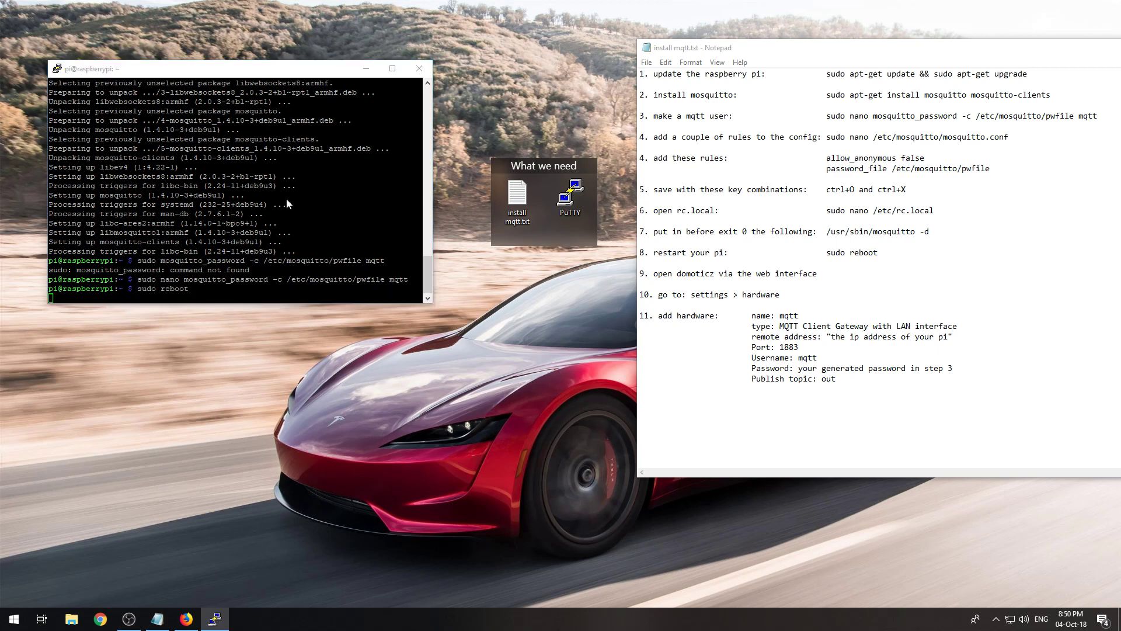
{"action": "left_click", "coordinate": [632, 351]}
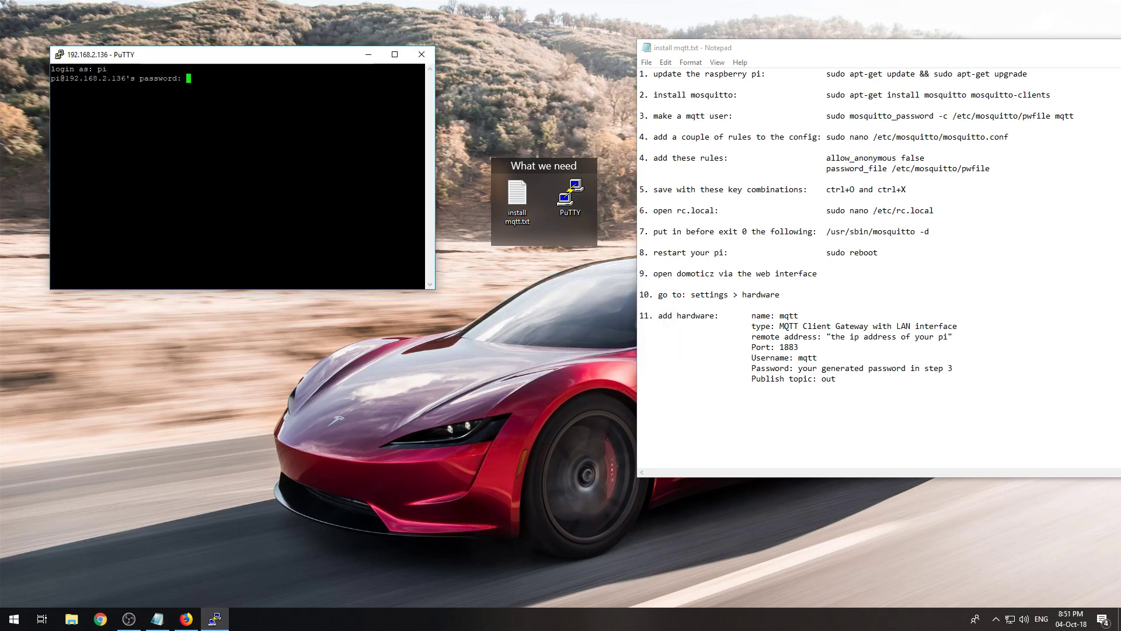
{"action": "key", "text": "Return"}
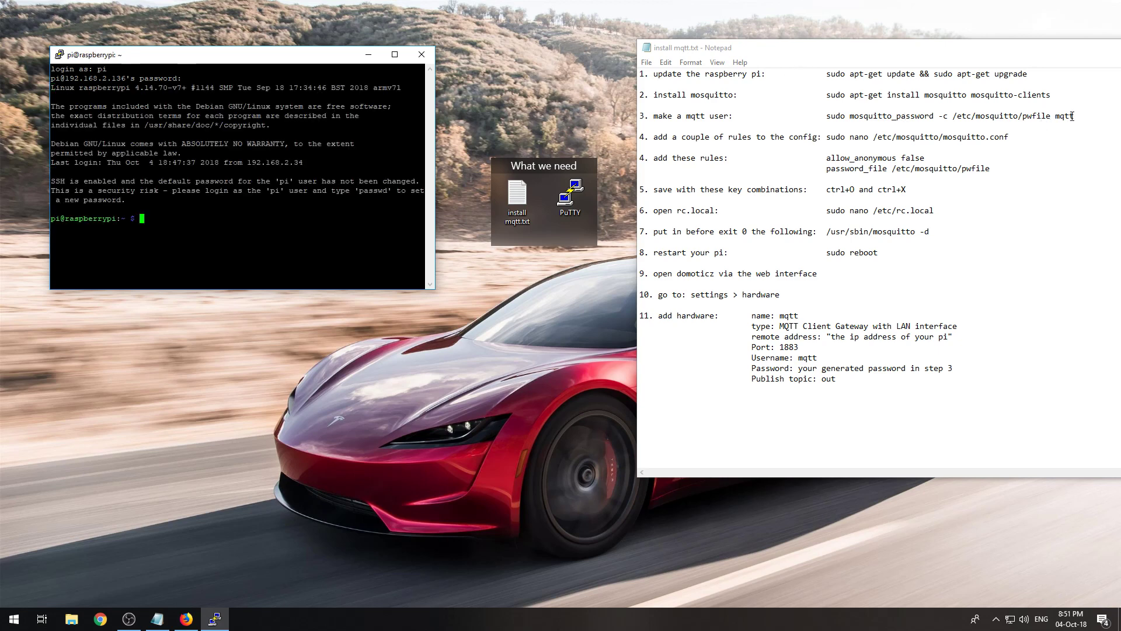
Run sudo mosquitto_passwd -c /etc/mosquitto/pwfile mqtt, correcting the mistyped command name
{"action": "left_click_drag", "start_coordinate": [1073, 116], "coordinate": [827, 116]}
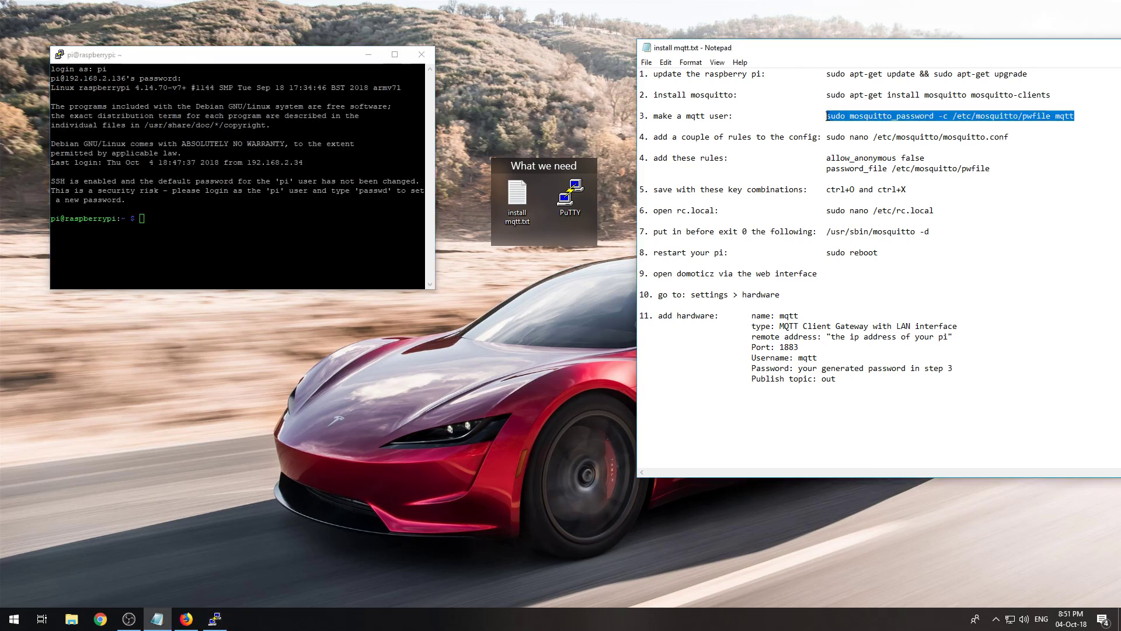
{"action": "key", "text": "ctrl+c"}
{"action": "right_click", "coordinate": [234, 263]}
{"action": "key", "text": "Return"}
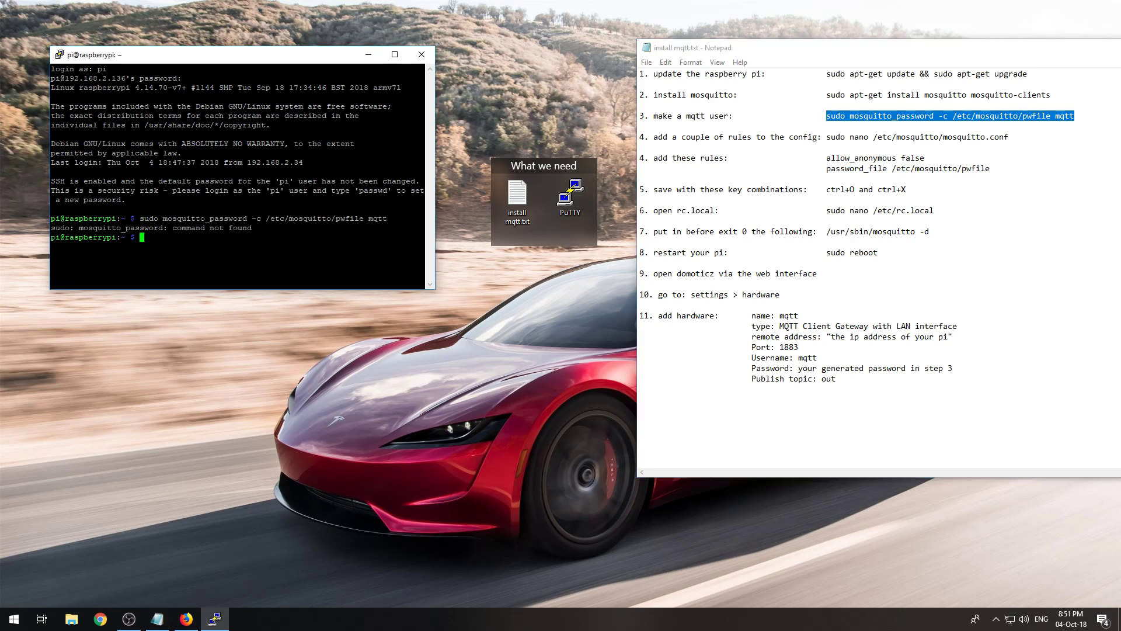
{"action": "key", "text": "Up"}
{"action": "key", "text": "Left"}
{"action": "key", "text": "Left"}
{"action": "key", "text": "Left"}
{"action": "key", "text": "Left"}
{"action": "key", "text": "Left"}
{"action": "key", "text": "Left"}
{"action": "key", "text": "Left"}
{"action": "key", "text": "Left"}
{"action": "key", "text": "Left"}
{"action": "key", "text": "Left"}
{"action": "key", "text": "Left"}
{"action": "key", "text": "Left"}
{"action": "key", "text": "Left"}
{"action": "key", "text": "Left"}
{"action": "key", "text": "Left"}
{"action": "key", "text": "Left"}
{"action": "key", "text": "Left"}
{"action": "key", "text": "Left"}
{"action": "key", "text": "Left"}
{"action": "key", "text": "Left"}
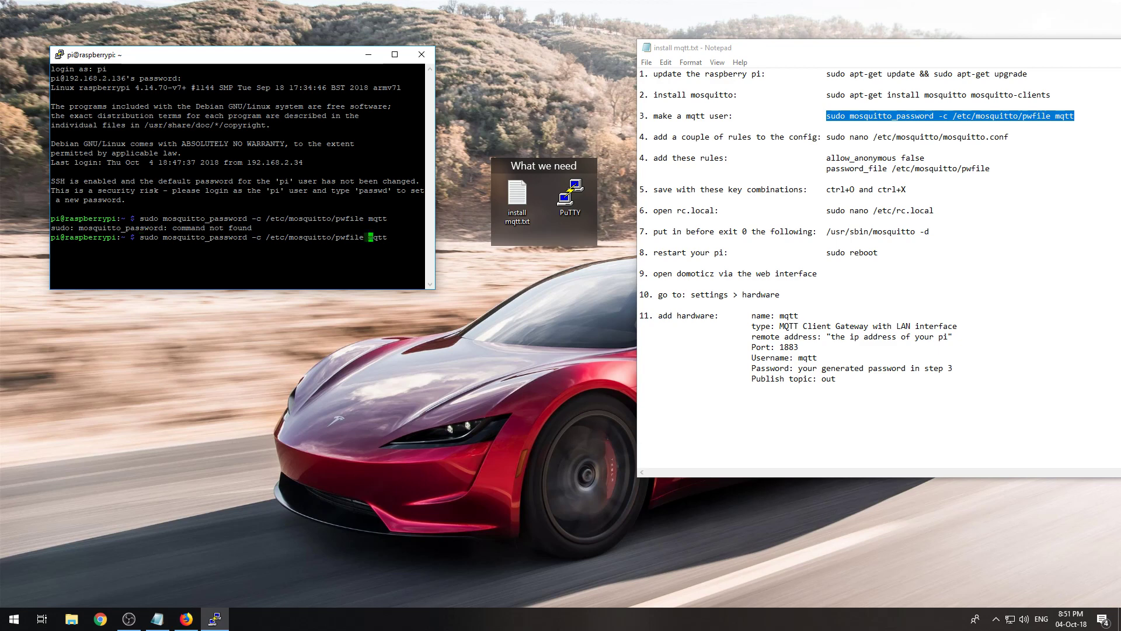
{"action": "key", "text": "Left"}
{"action": "key", "text": "Left"}
{"action": "key", "text": "Left"}
{"action": "key", "text": "Left"}
{"action": "key", "text": "Left"}
{"action": "key", "text": "Left"}
{"action": "key", "text": "Left"}
{"action": "key", "text": "Left"}
{"action": "key", "text": "Right"}
{"action": "key", "text": "Right"}
{"action": "key", "text": "Right"}
{"action": "key", "text": "Right"}
{"action": "key", "text": "Right"}
{"action": "key", "text": "Right"}
{"action": "key", "text": "Right"}
{"action": "key", "text": "Right"}
{"action": "key", "text": "Right"}
{"action": "key", "text": "Right"}
{"action": "key", "text": "Right"}
{"action": "key", "text": "BackSpace"}
{"action": "key", "text": "BackSpace"}
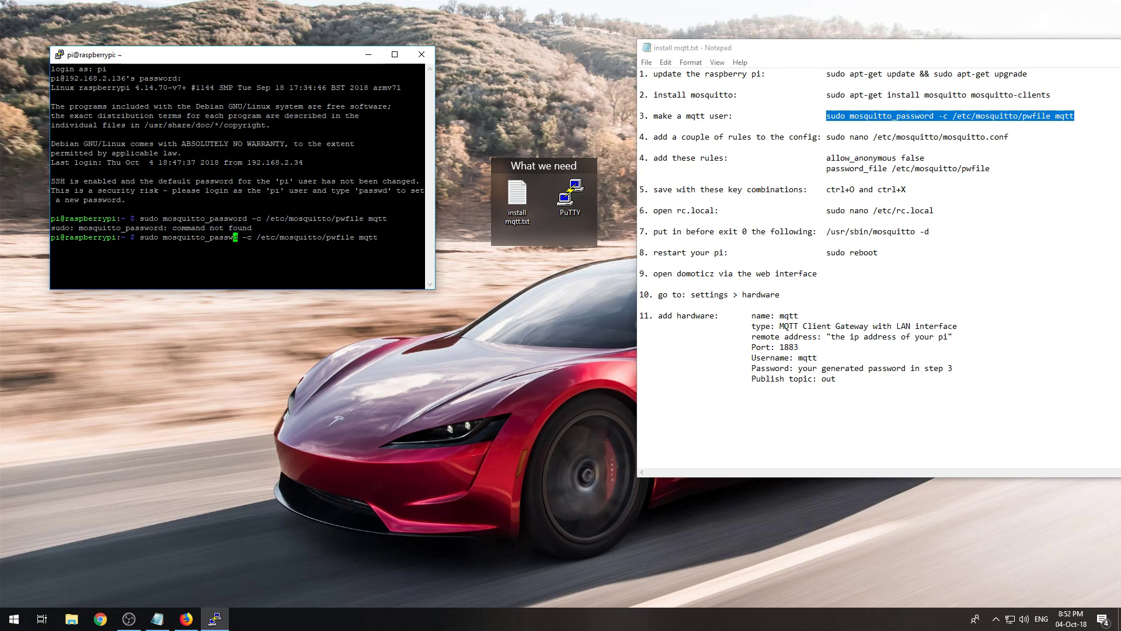
{"action": "key", "text": "Return"}
Correct the command in the install notes to mosquitto_passwd
{"action": "left_click", "coordinate": [977, 119]}
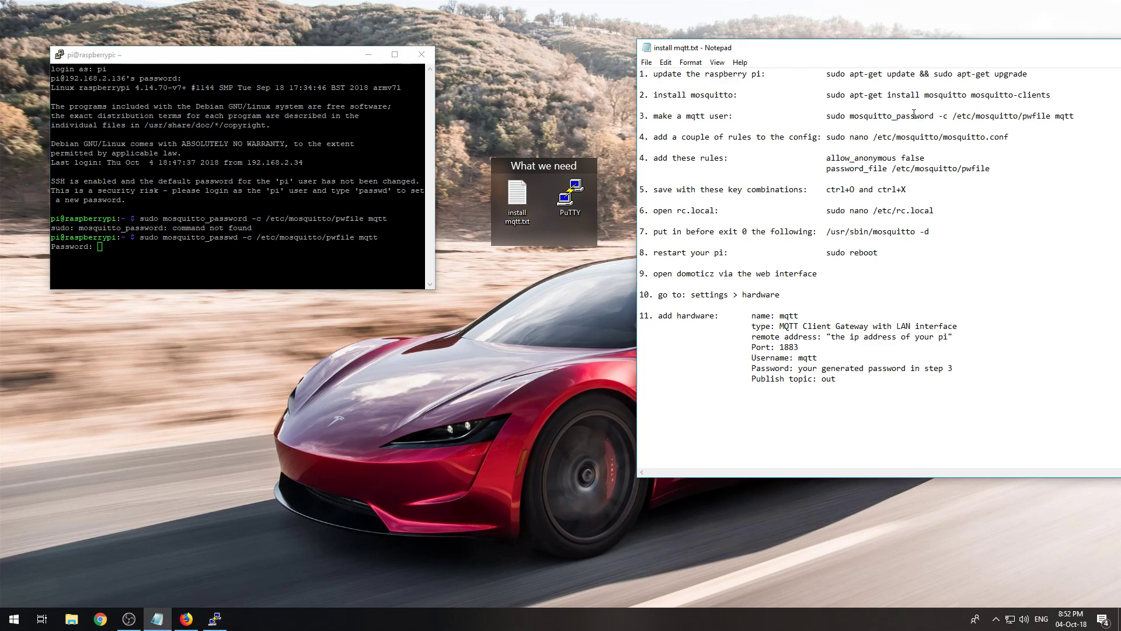
{"action": "left_click", "coordinate": [934, 119]}
{"action": "key", "text": "Left"}
{"action": "key", "text": "BackSpace"}
{"action": "key", "text": "BackSpace"}
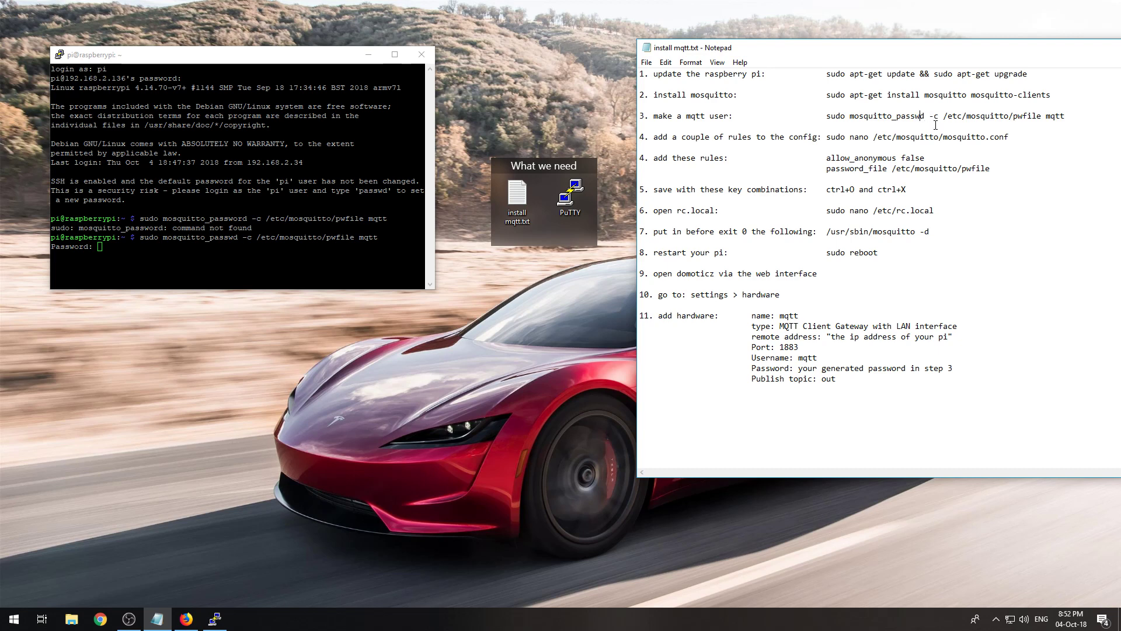
{"action": "key", "text": "alt+Tab"}
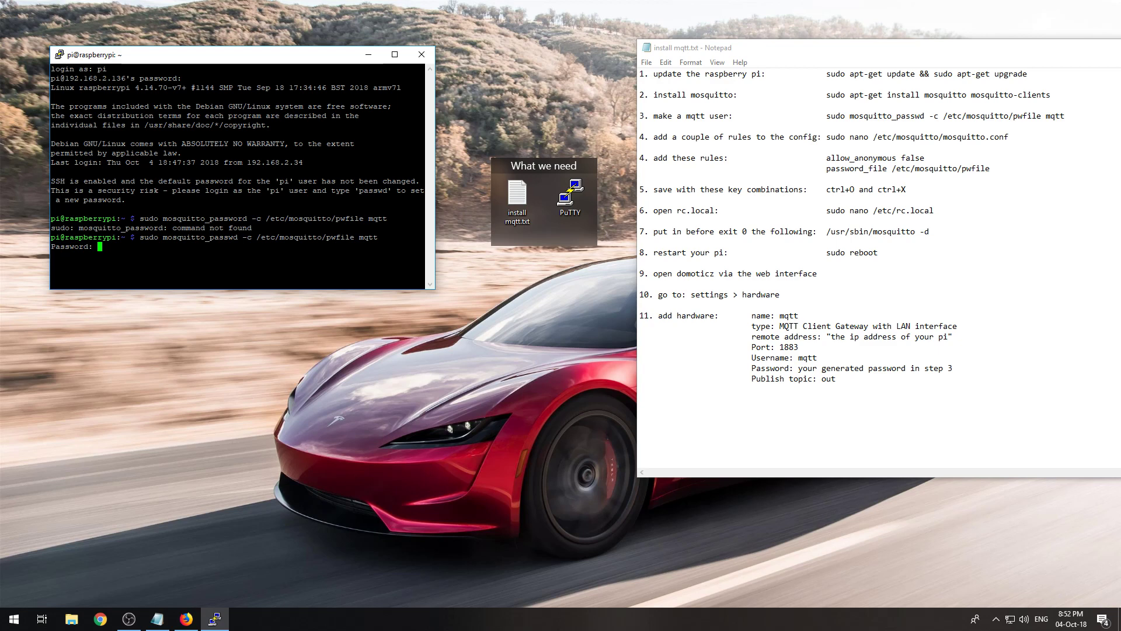
Enter the mqtt user's password twice, rerunning mosquitto_passwd after a mismatch
{"action": "key", "text": "Return"}
{"action": "key", "text": "Return"}
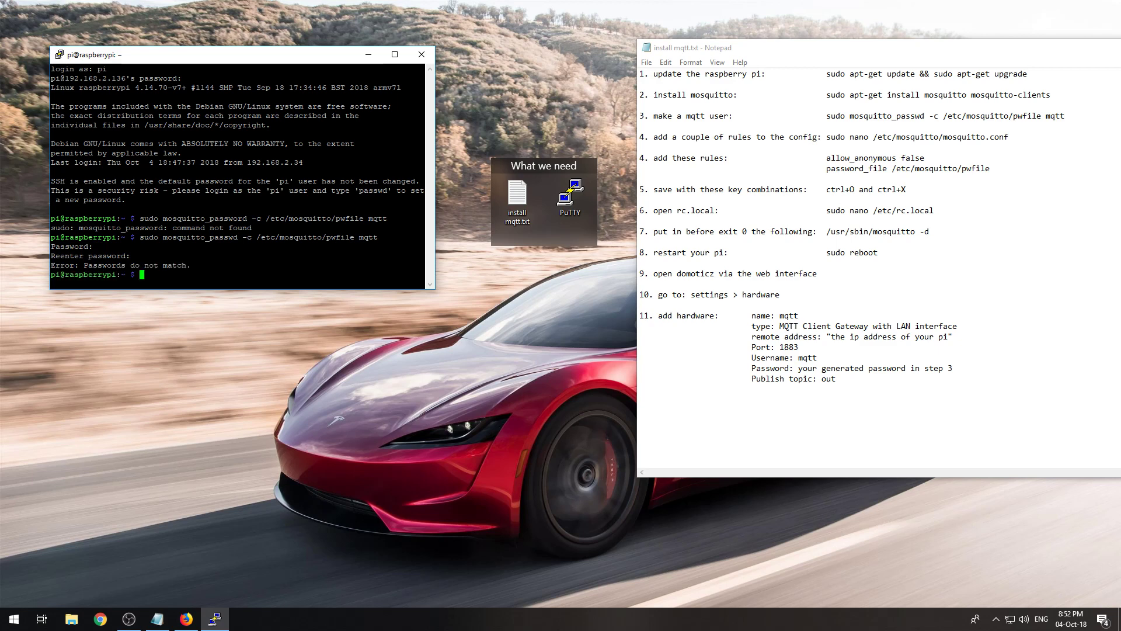
{"action": "key", "text": "Up"}
{"action": "key", "text": "Return"}
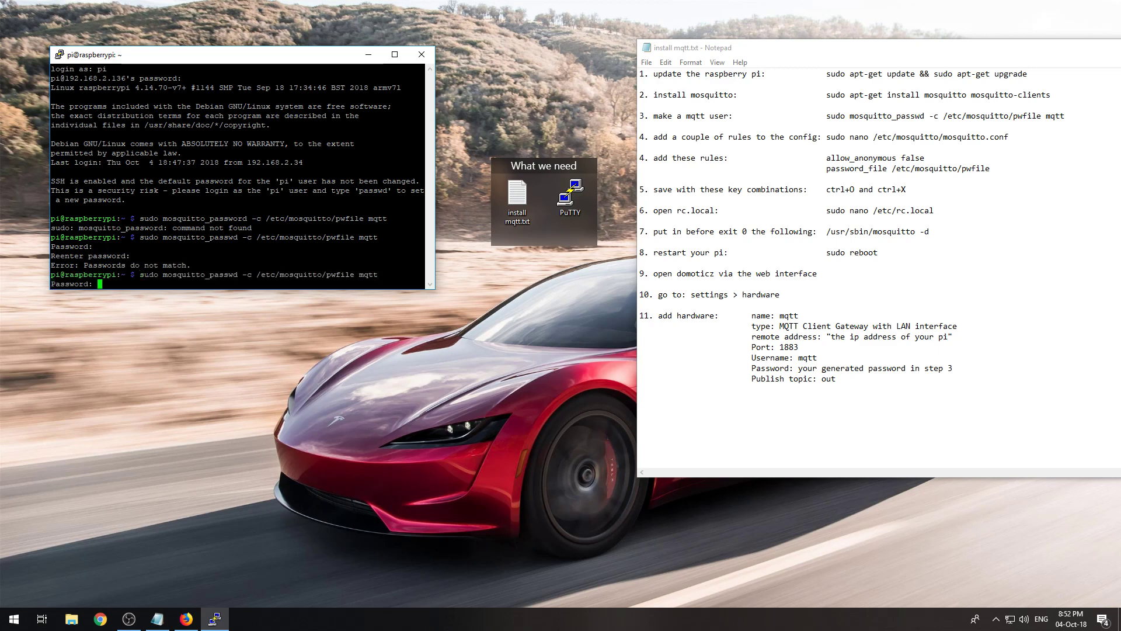
{"action": "key", "text": "Return"}
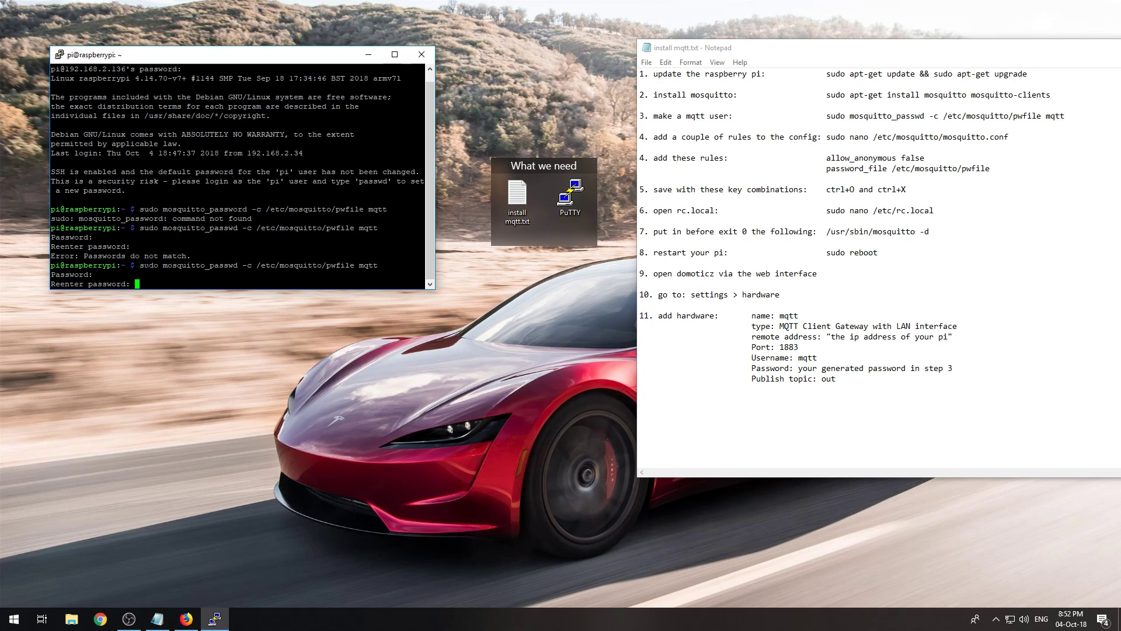
{"action": "key", "text": "Return"}
Fill the password into the notes and select the nano mosquitto.conf command
{"action": "left_click_drag", "start_coordinate": [952, 368], "coordinate": [799, 368]}
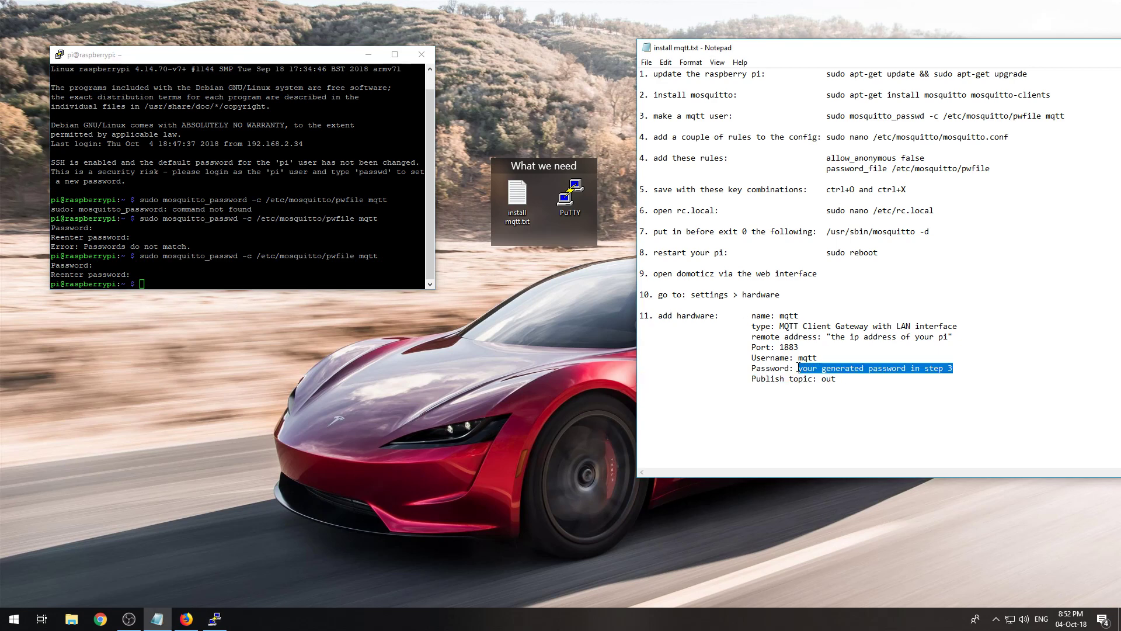
{"action": "type", "text": "password"}
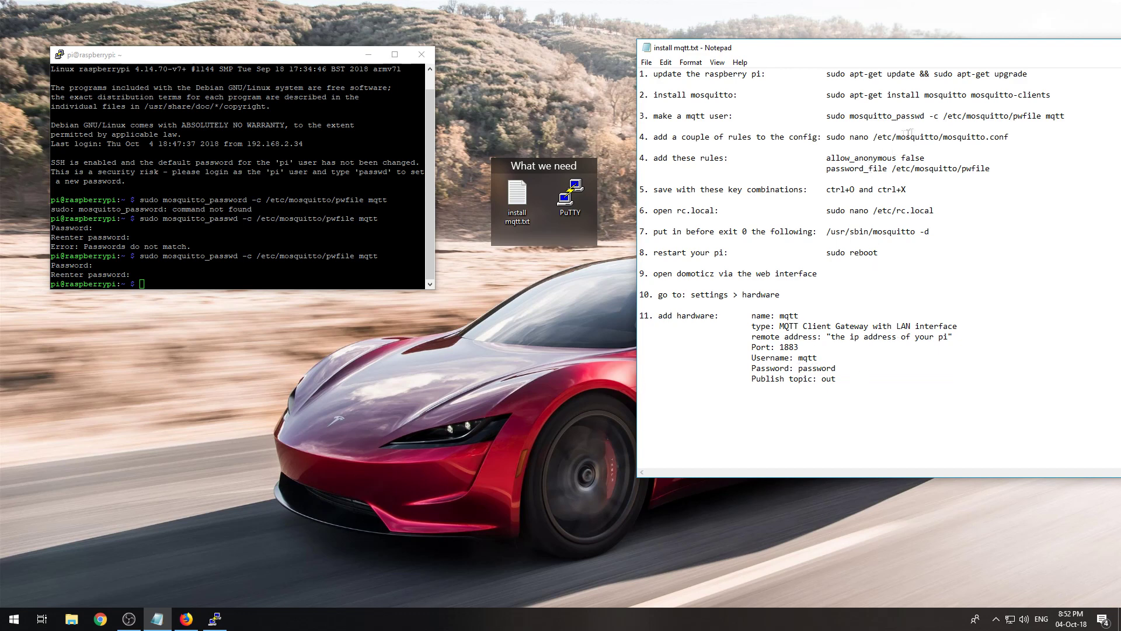
{"action": "left_click", "coordinate": [362, 269]}
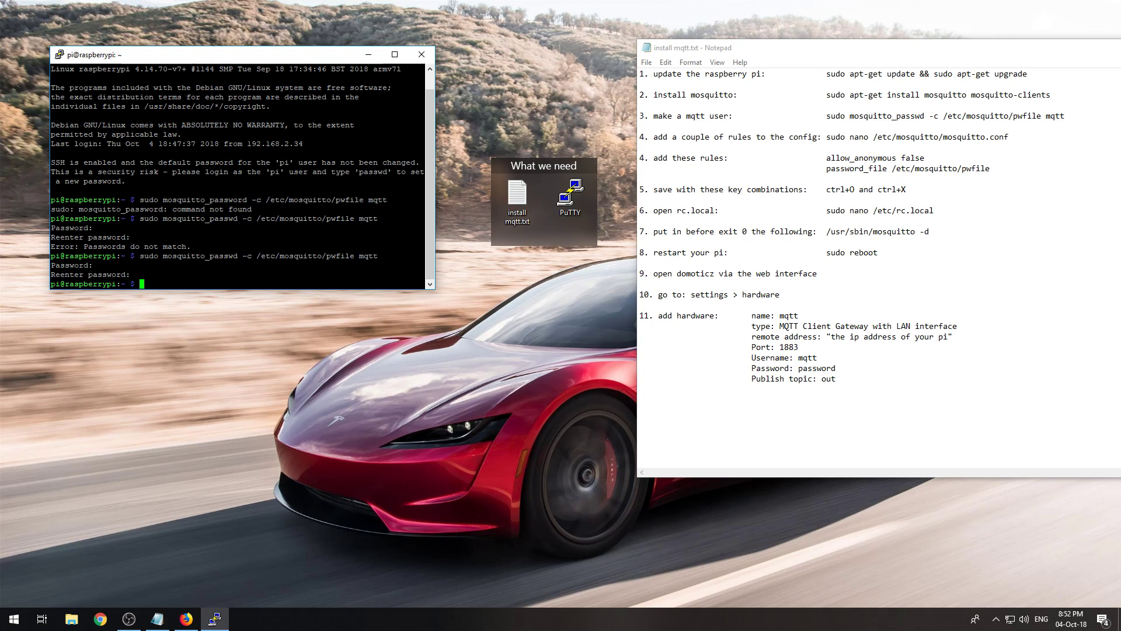
{"action": "left_click", "coordinate": [843, 176]}
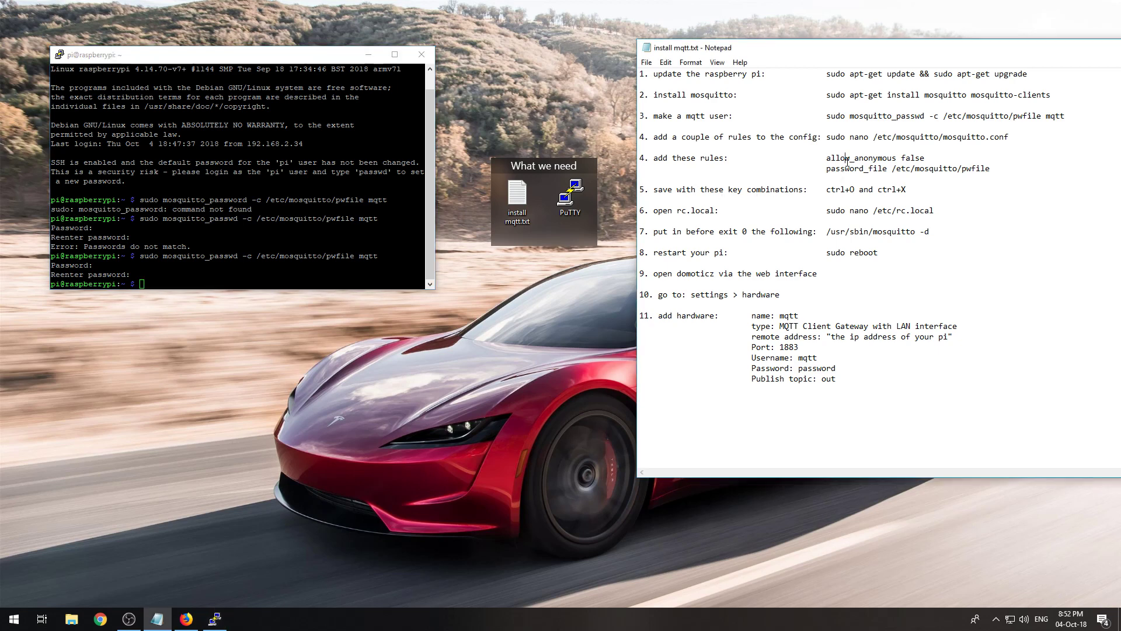
{"action": "left_click", "coordinate": [897, 137]}
{"action": "left_click", "coordinate": [1009, 136]}
Open /etc/mosquitto/mosquitto.conf in nano with sudo
{"action": "left_click", "coordinate": [829, 138], "text": "shift"}
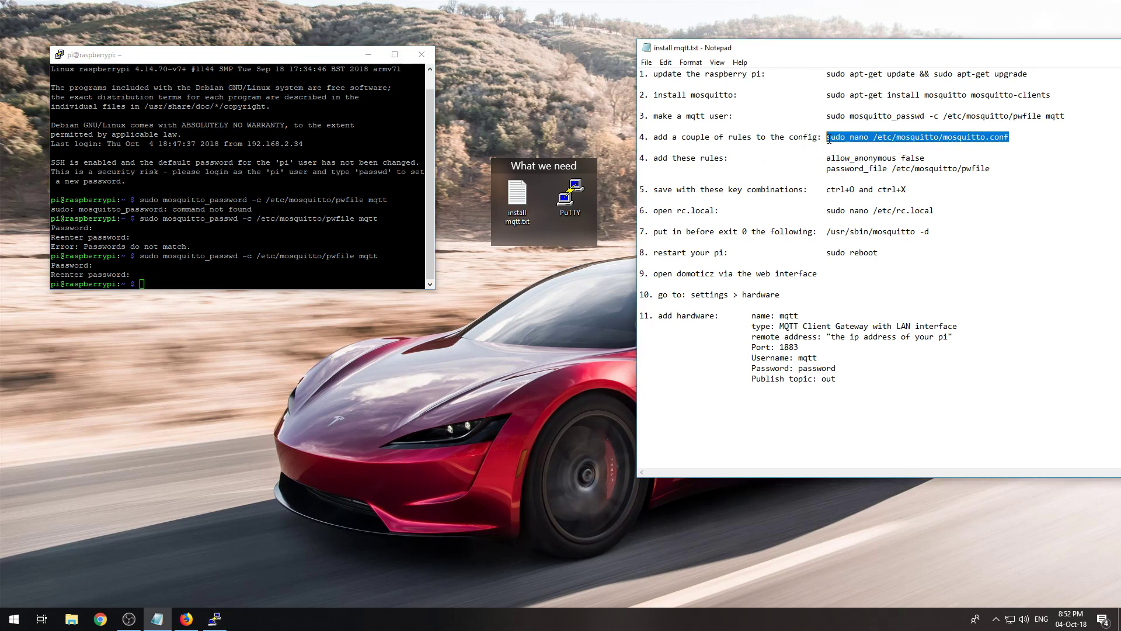
{"action": "key", "text": "ctrl+c"}
{"action": "key", "text": "alt+Tab"}
{"action": "key", "text": "shift+Insert"}
{"action": "key", "text": "Return"}
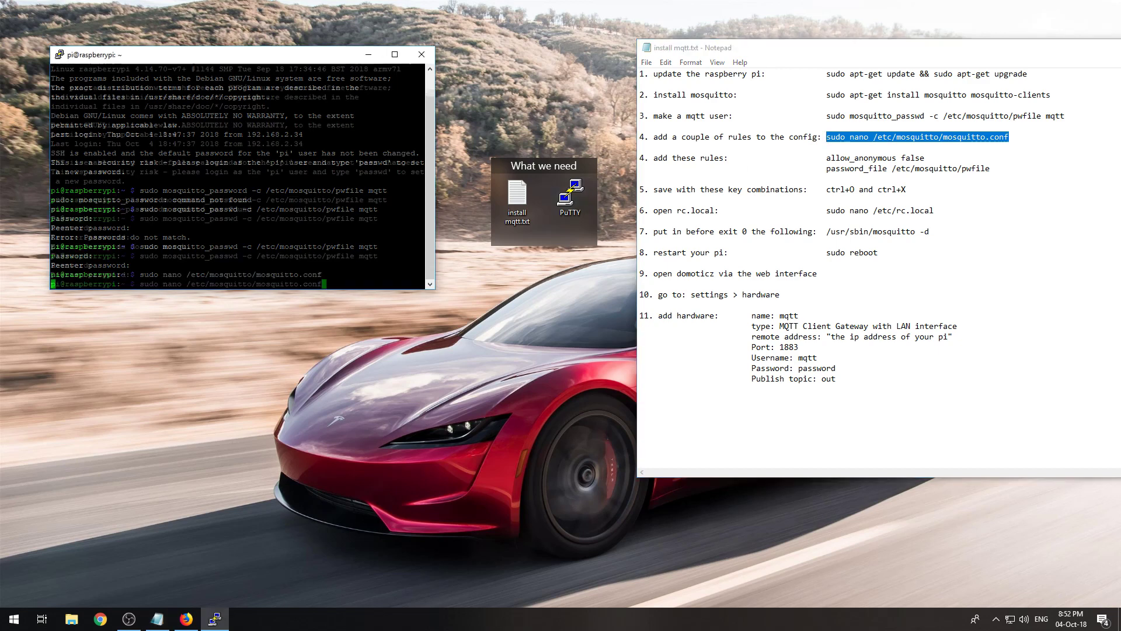
Append allow_anonymous false and password_file /etc/mosquitto/pwfile below include_dir
{"action": "key", "text": "Down"}
{"action": "key", "text": "Down"}
{"action": "key", "text": "Down"}
{"action": "key", "text": "Down"}
{"action": "key", "text": "Down"}
{"action": "key", "text": "Down"}
{"action": "key", "text": "Down"}
{"action": "key", "text": "Down"}
{"action": "key", "text": "Down"}
{"action": "key", "text": "Down"}
{"action": "key", "text": "Down"}
{"action": "key", "text": "Down"}
{"action": "key", "text": "Down"}
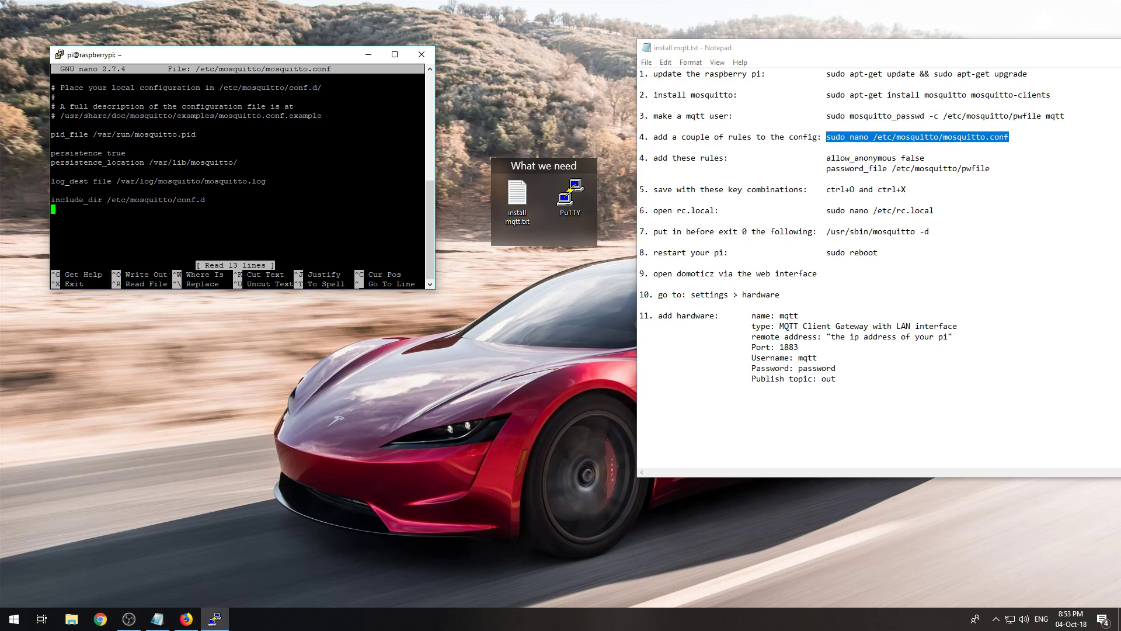
{"action": "key", "text": "Return"}
{"action": "left_click_drag", "start_coordinate": [927, 158], "coordinate": [827, 157]}
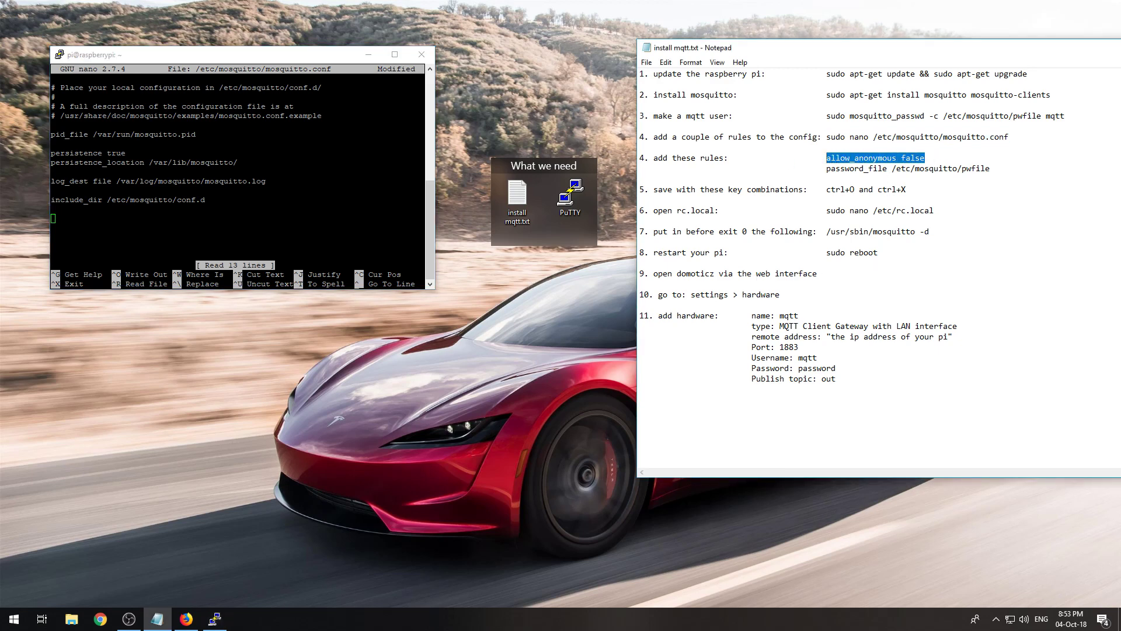
{"action": "right_click", "coordinate": [380, 229]}
{"action": "key", "text": "Return"}
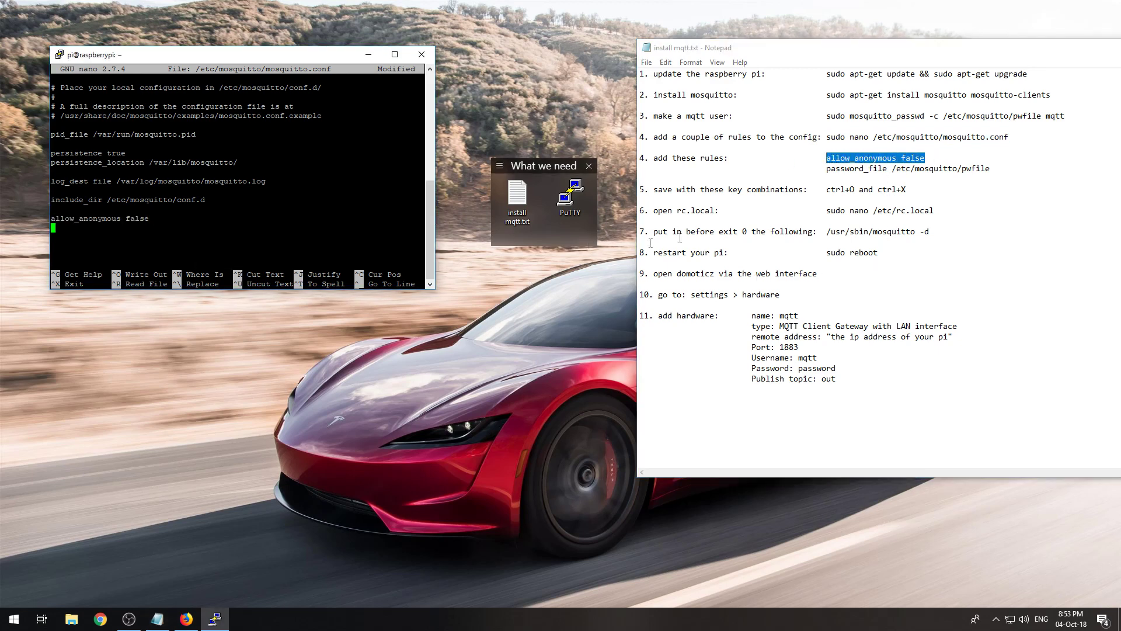
{"action": "left_click_drag", "start_coordinate": [991, 168], "coordinate": [820, 169]}
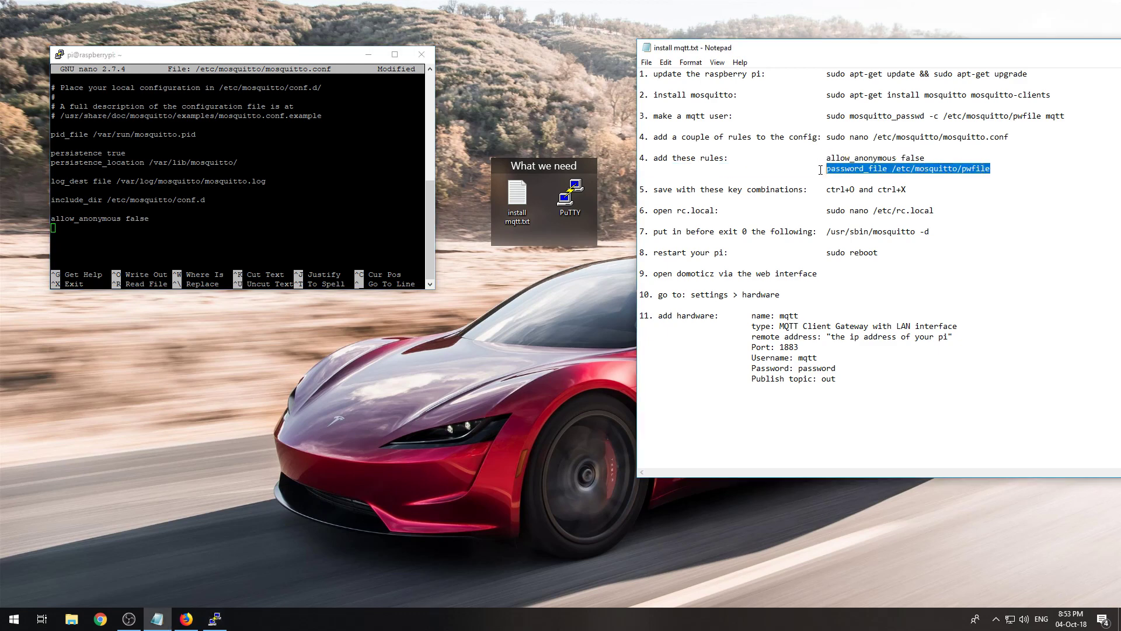
{"action": "right_click", "coordinate": [76, 257]}
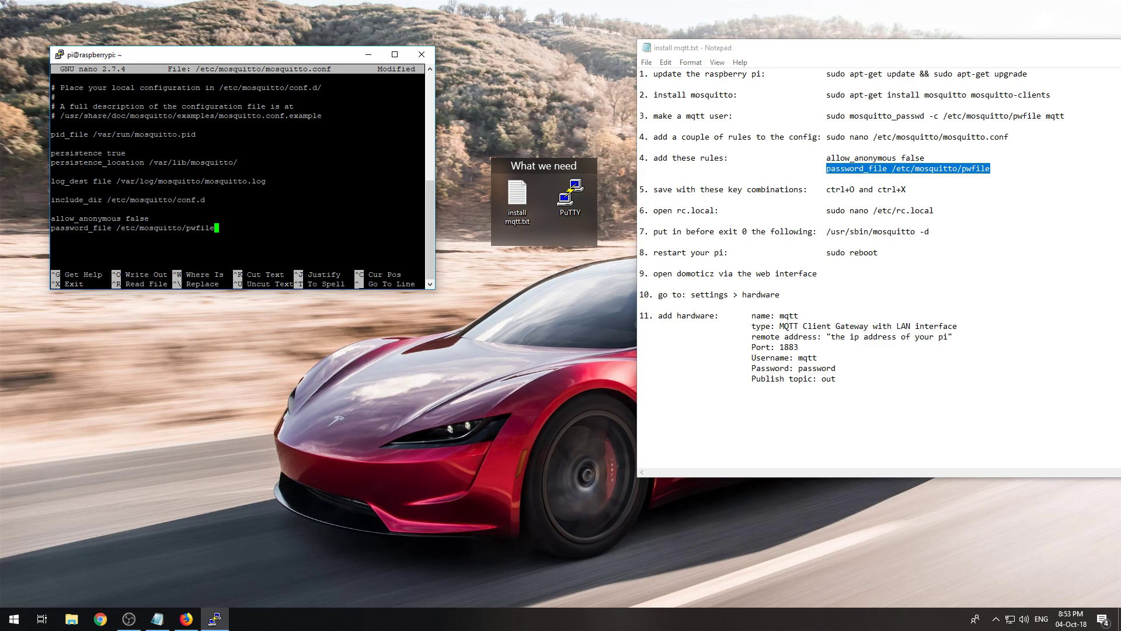
Save mosquitto.conf, exit nano, and select the rc.local command in the notes
{"action": "key", "text": "ctrl+o"}
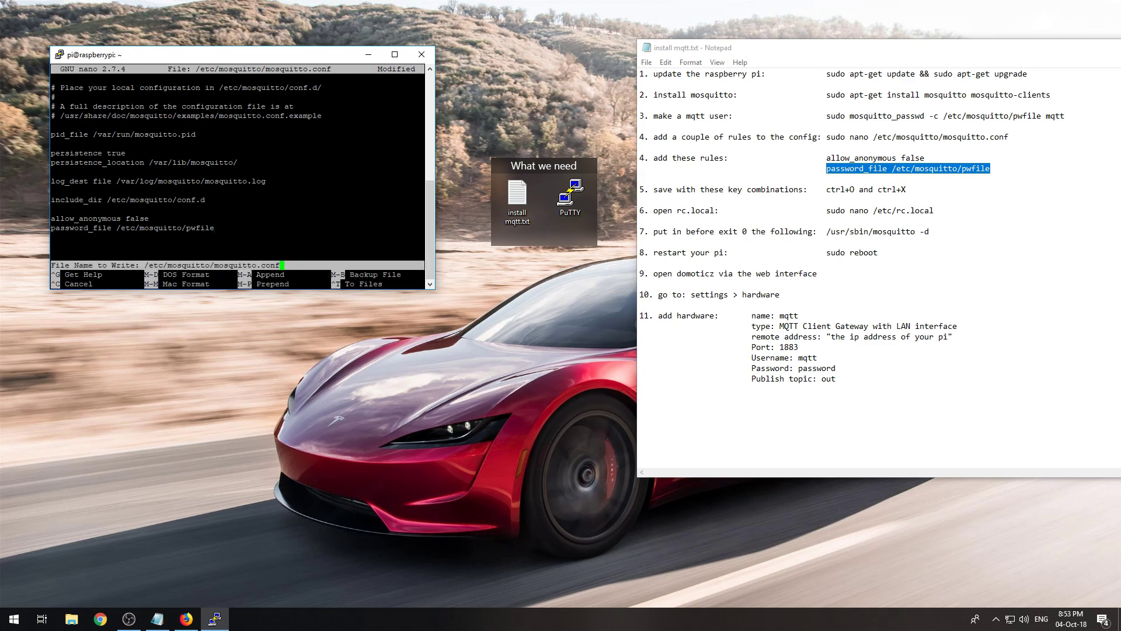
{"action": "key", "text": "Return"}
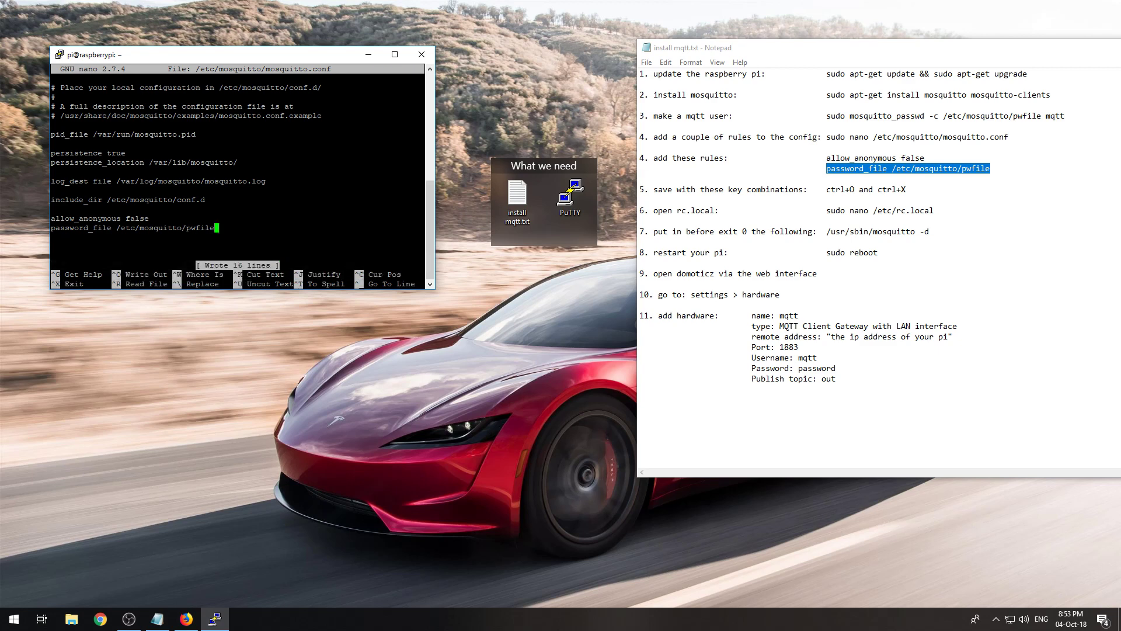
{"action": "key", "text": "ctrl+x"}
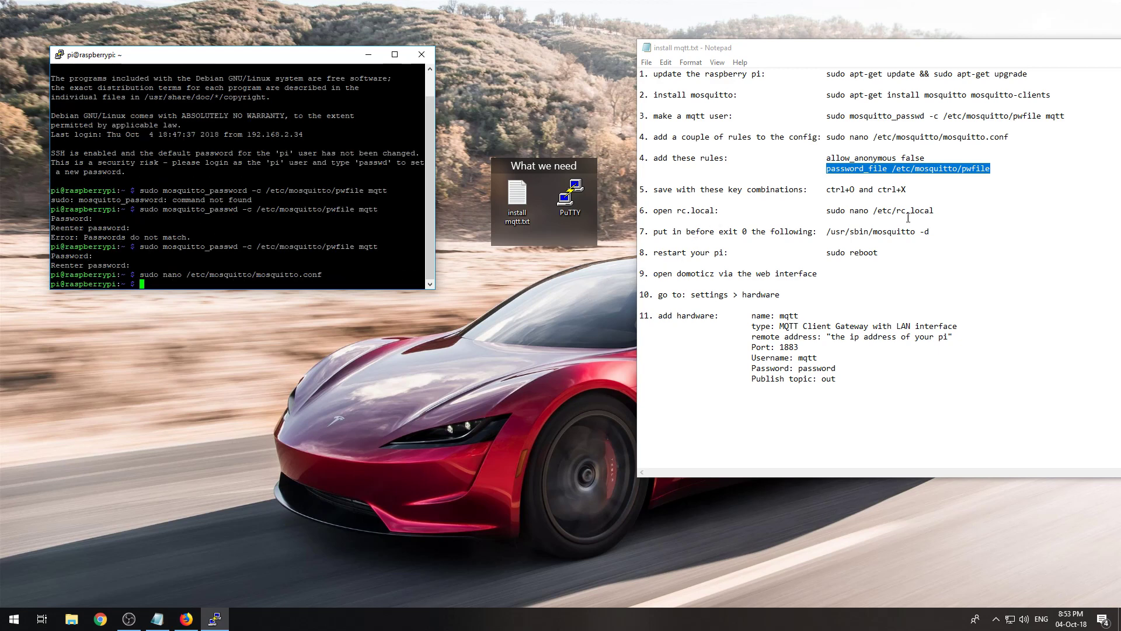
{"action": "left_click_drag", "start_coordinate": [934, 211], "coordinate": [828, 212]}
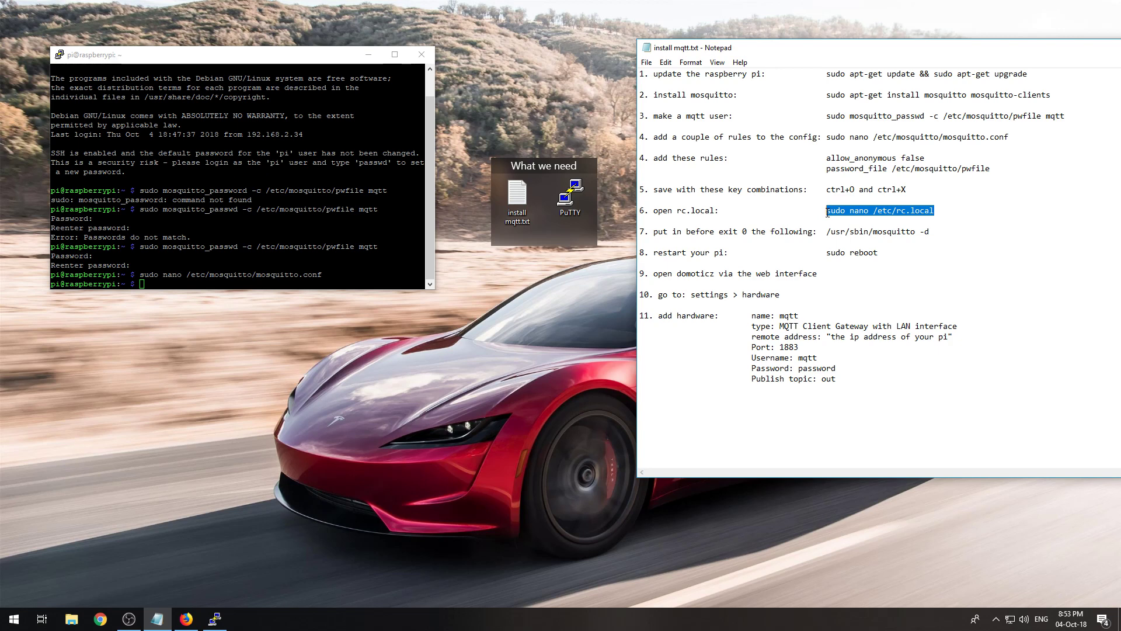
Open /etc/rc.local in nano with sudo
{"action": "key", "text": "ctrl+c"}
{"action": "key", "text": "alt+Tab"}
{"action": "key", "text": "shift+Insert"}
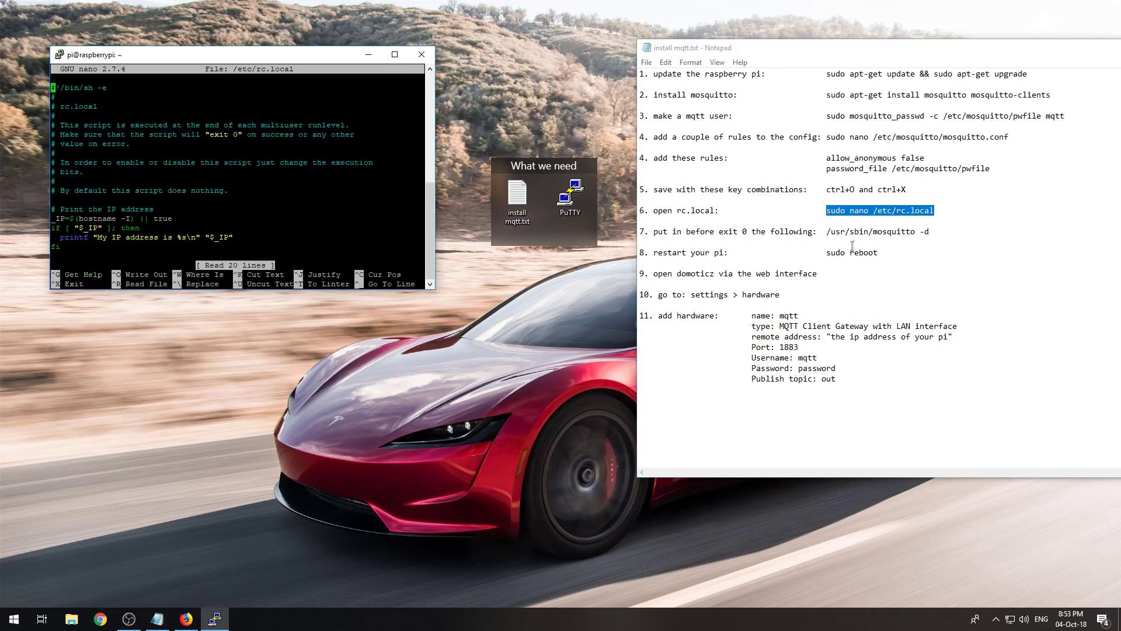
Insert /usr/sbin/mosquitto -d on a new line just above exit 0
{"action": "left_click", "coordinate": [872, 232]}
{"action": "left_click_drag", "start_coordinate": [929, 232], "coordinate": [827, 231]}
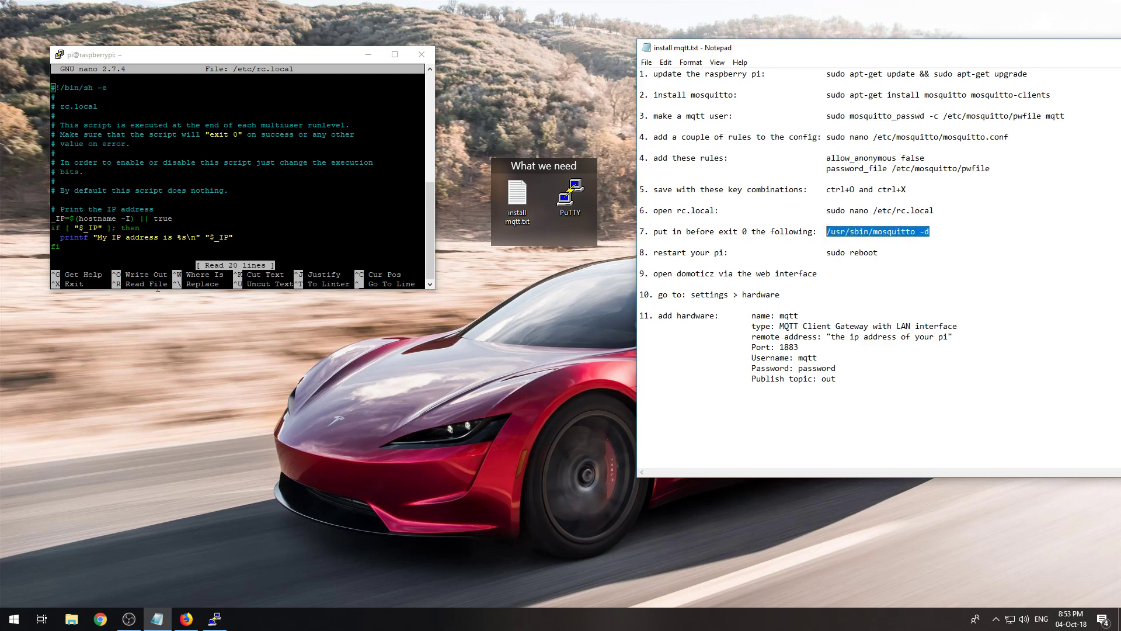
{"action": "key", "text": "alt+Tab"}
{"action": "key", "text": "Down"}
{"action": "key", "text": "Down"}
{"action": "key", "text": "Down"}
{"action": "key", "text": "Down"}
{"action": "key", "text": "Down"}
{"action": "key", "text": "Down"}
{"action": "key", "text": "Down"}
{"action": "key", "text": "Down"}
{"action": "key", "text": "Down"}
{"action": "key", "text": "Down"}
{"action": "key", "text": "Down"}
{"action": "key", "text": "Down"}
{"action": "key", "text": "Down"}
{"action": "key", "text": "Down"}
{"action": "key", "text": "Down"}
{"action": "key", "text": "Down"}
{"action": "key", "text": "Down"}
{"action": "key", "text": "Down"}
{"action": "key", "text": "Down"}
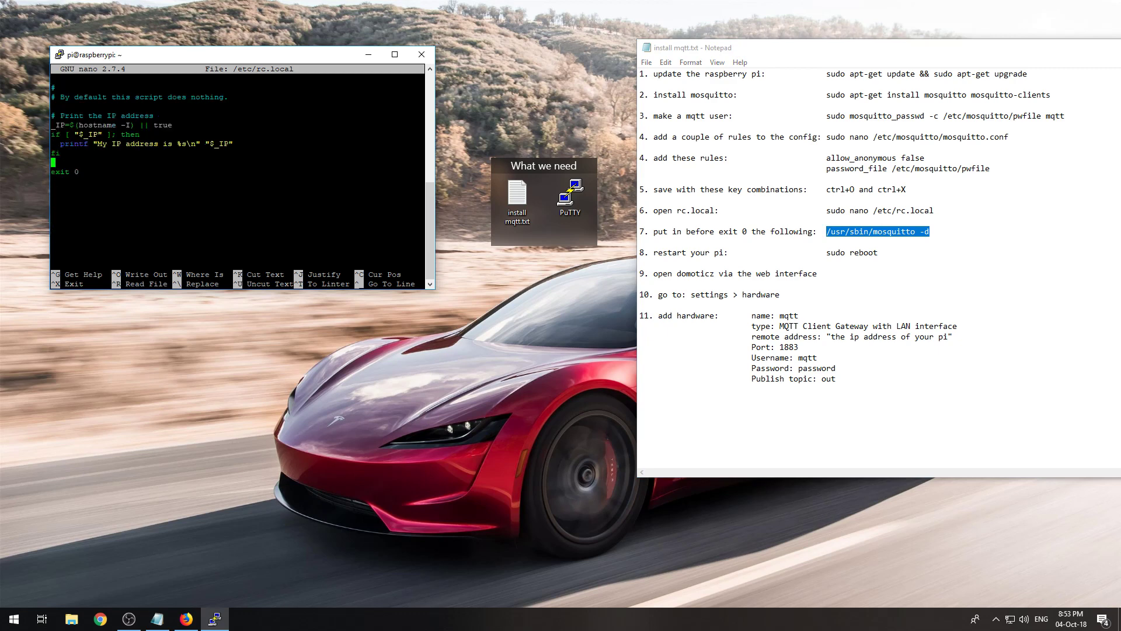
{"action": "key", "text": "Return"}
{"action": "key", "text": "Return"}
{"action": "key", "text": "Up"}
{"action": "key", "text": "Up"}
{"action": "key", "text": "shift+Insert"}
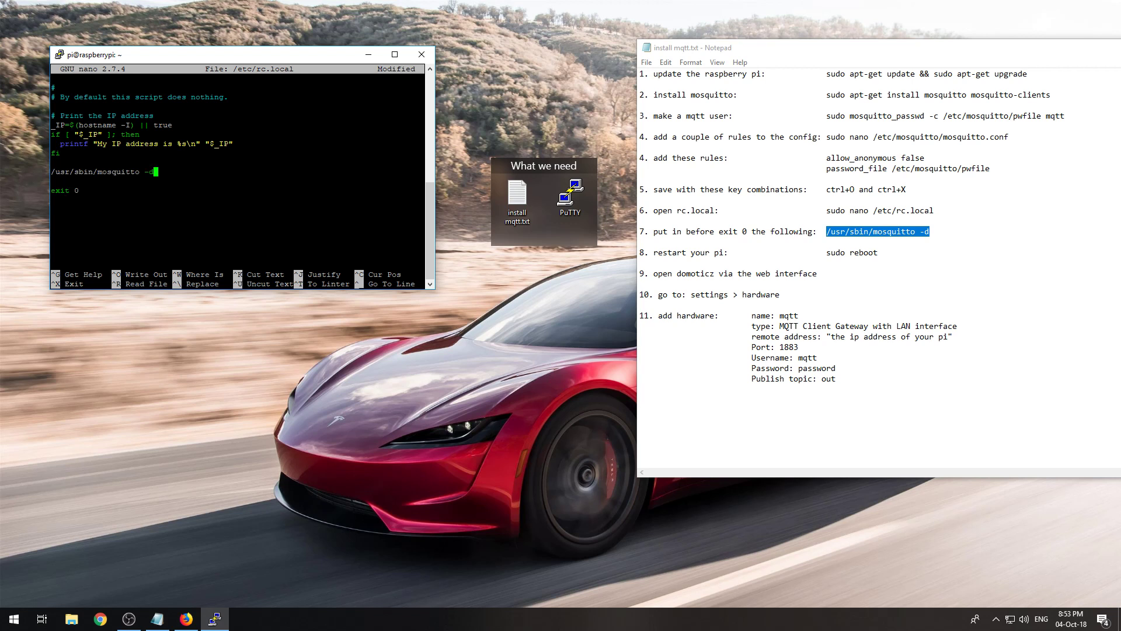
{"action": "left_click", "coordinate": [184, 197]}
Save rc.local and exit nano
{"action": "key", "text": "ctrl+x"}
{"action": "key", "text": "y"}
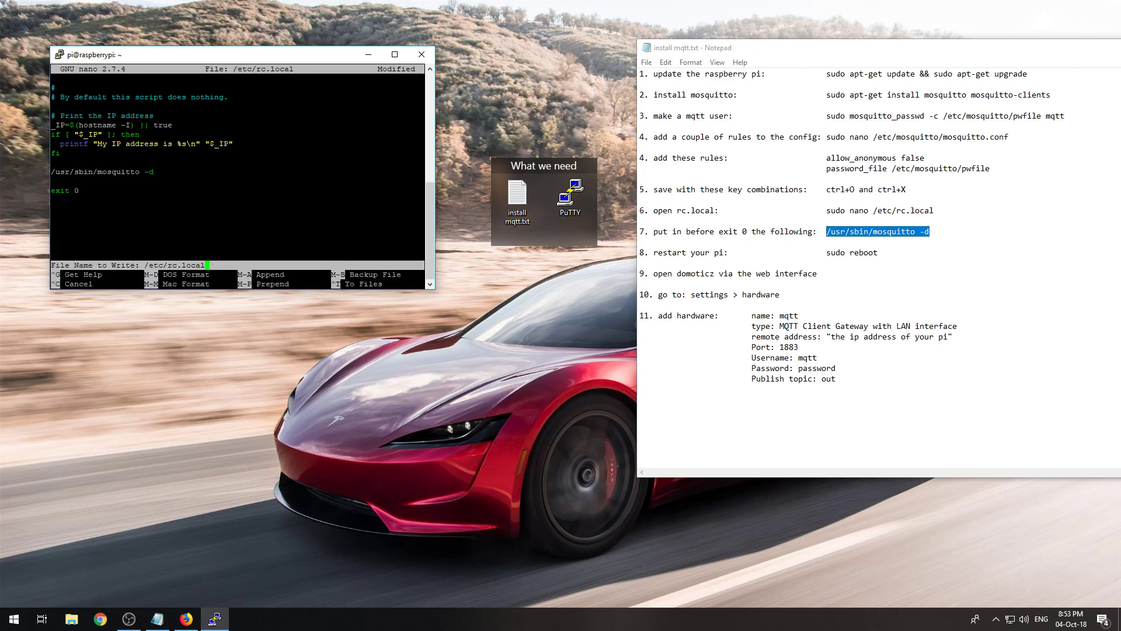
{"action": "key", "text": "Return"}
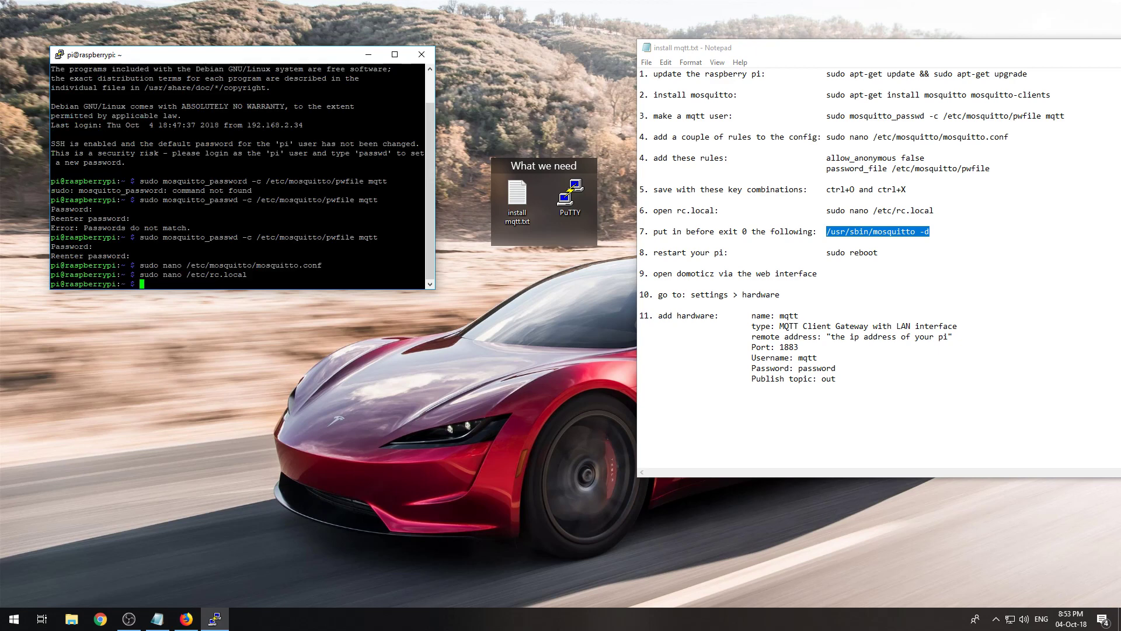
Reboot the Pi with sudo reboot and restart the PuTTY session
{"action": "type", "text": "sudo reboot"}
{"action": "key", "text": "Return"}
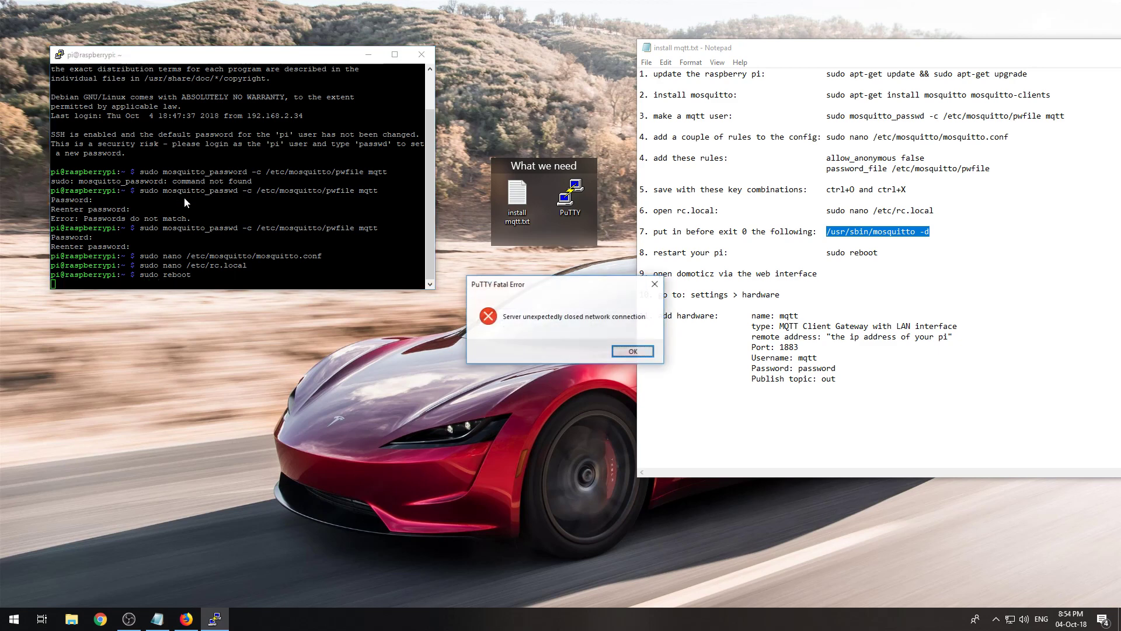
{"action": "key", "text": "Return"}
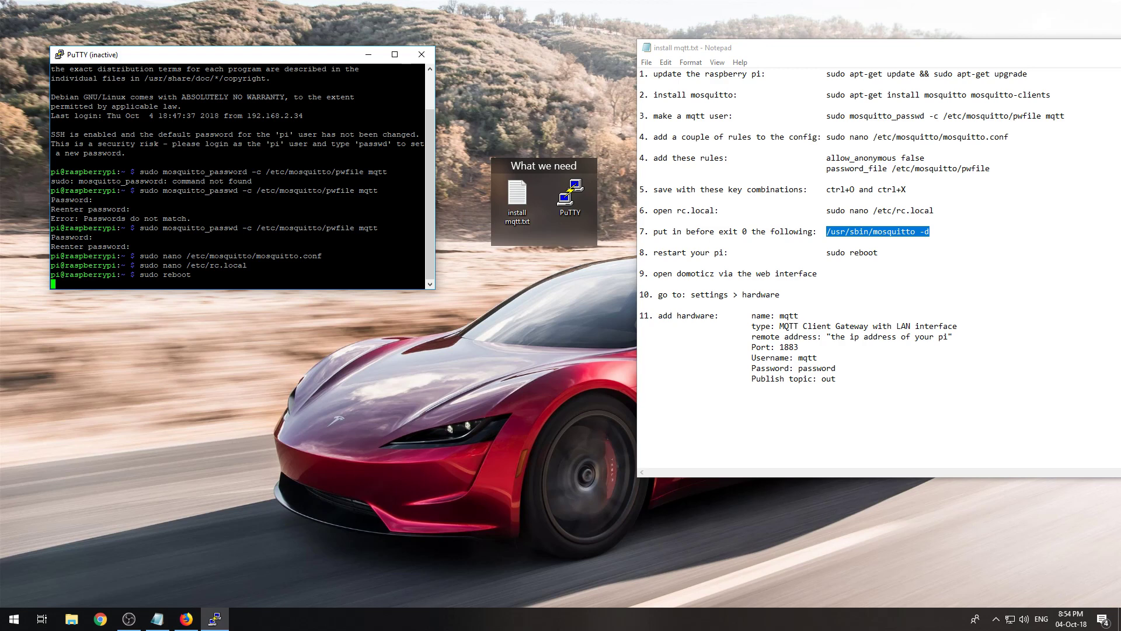
{"action": "right_click", "coordinate": [93, 58]}
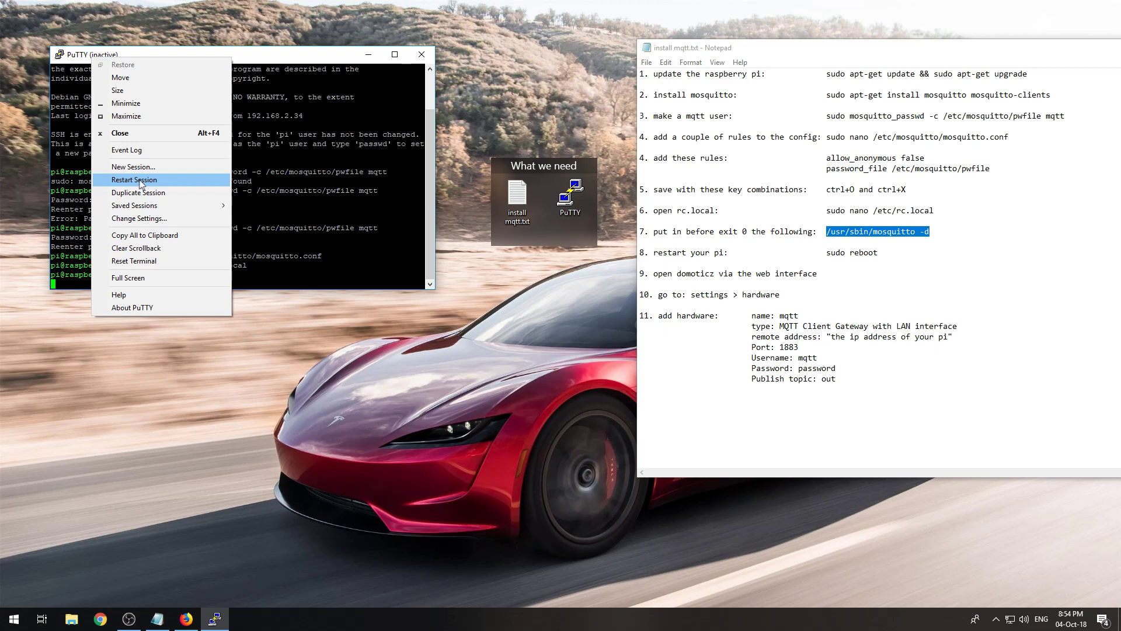
{"action": "left_click", "coordinate": [143, 184]}
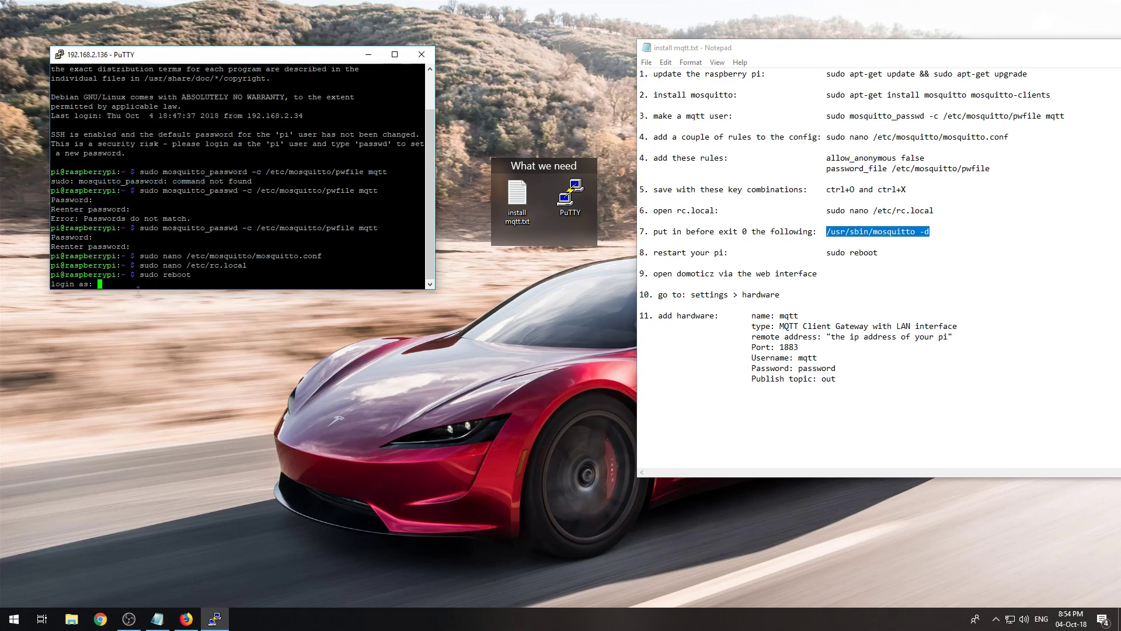
Close PuTTY and switch to the Domoticz dashboard in Firefox
{"action": "left_click", "coordinate": [421, 54]}
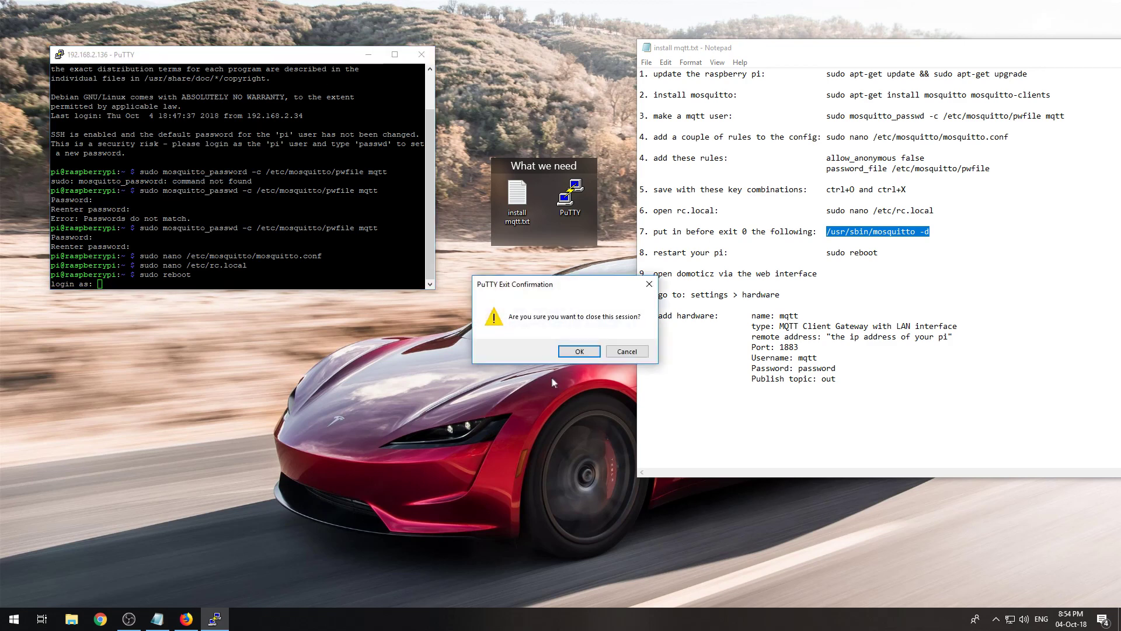
{"action": "left_click", "coordinate": [577, 350]}
{"action": "left_click", "coordinate": [187, 618]}
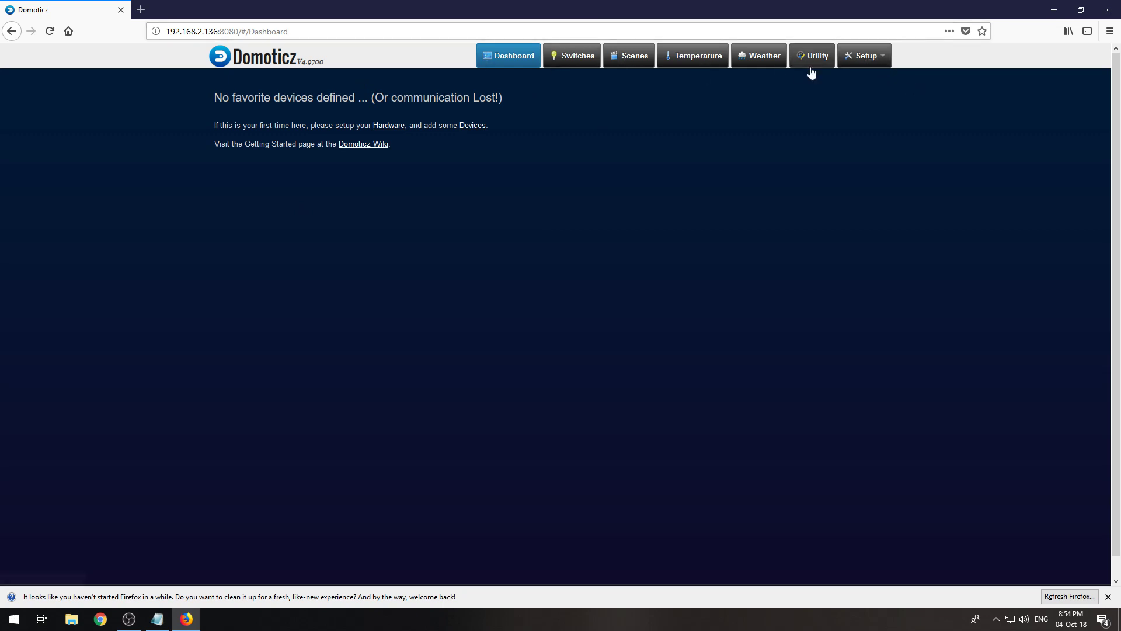
Go to Setup > Hardware and pick MQTT Client Gateway with LAN interface as the type
{"action": "left_click", "coordinate": [866, 59]}
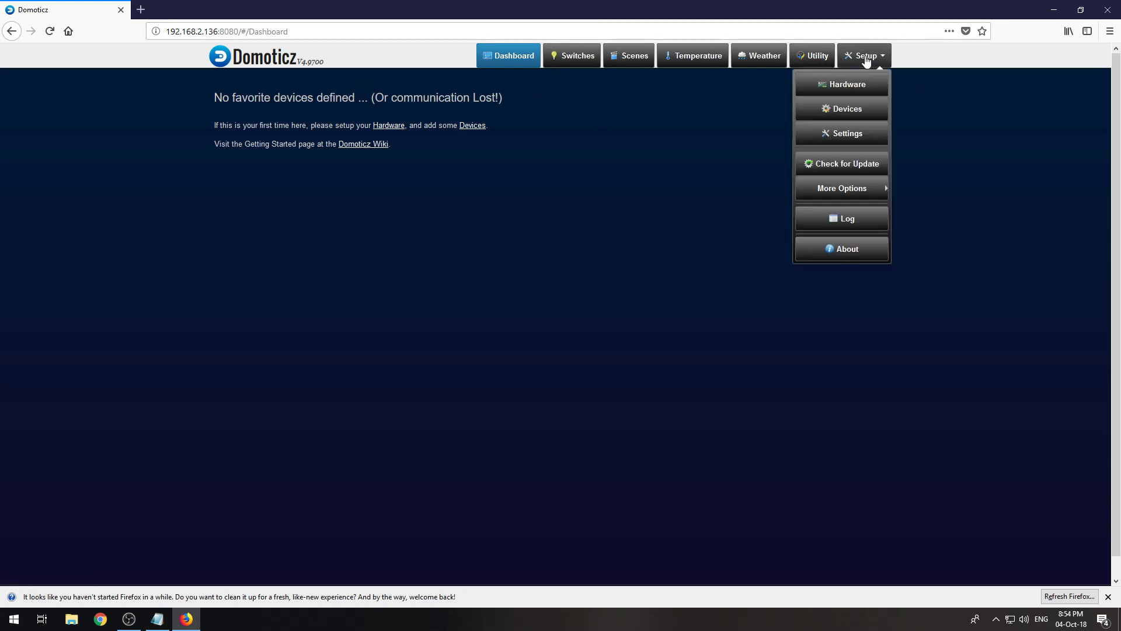
{"action": "left_click", "coordinate": [854, 89]}
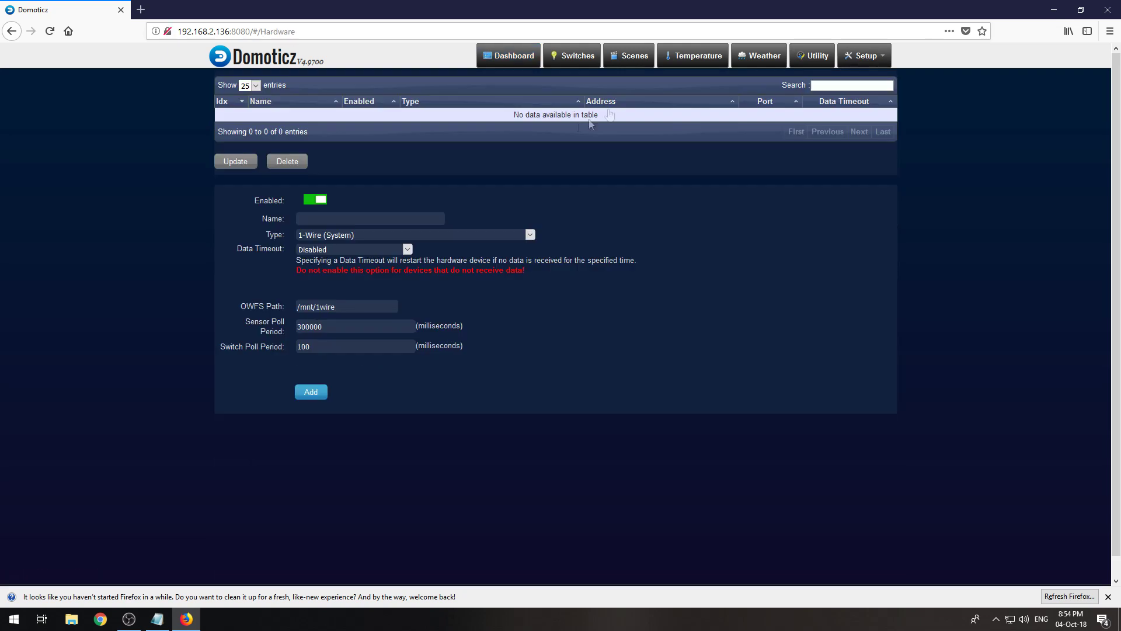
{"action": "left_click", "coordinate": [473, 240]}
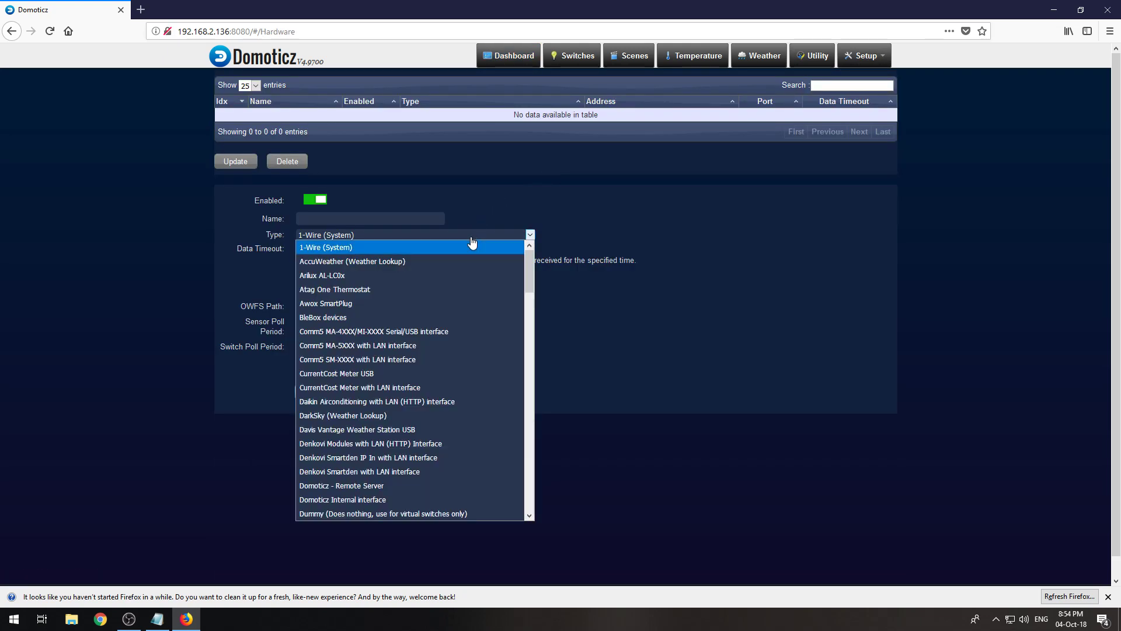
{"action": "scroll", "coordinate": [386, 380], "scroll_direction": "down", "scroll_amount": 10}
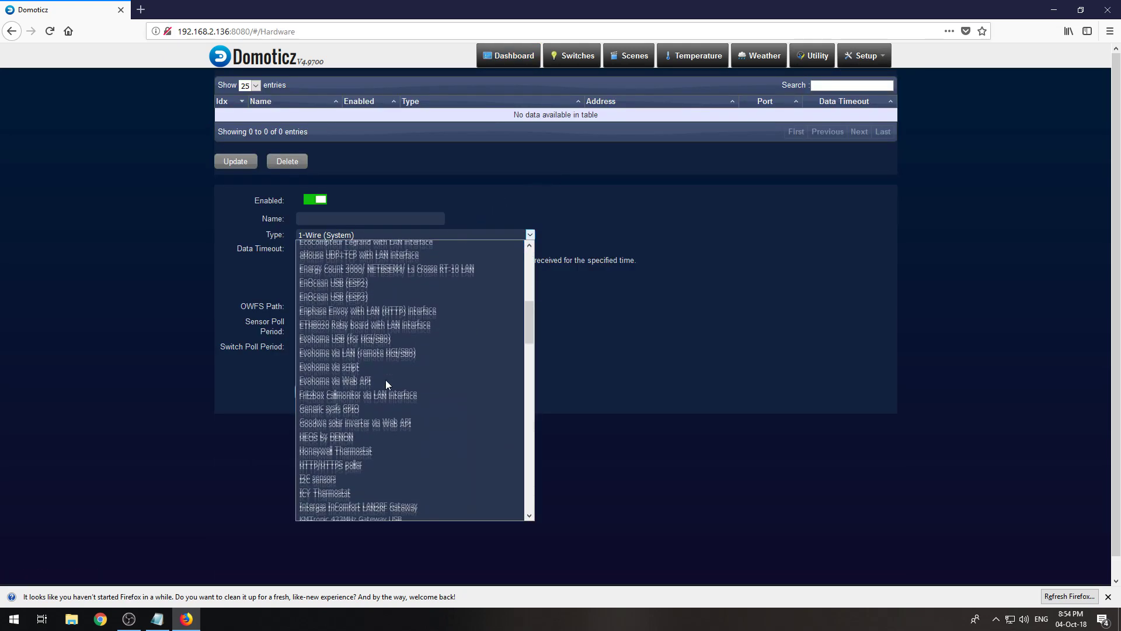
{"action": "scroll", "coordinate": [343, 467], "scroll_direction": "down", "scroll_amount": 4}
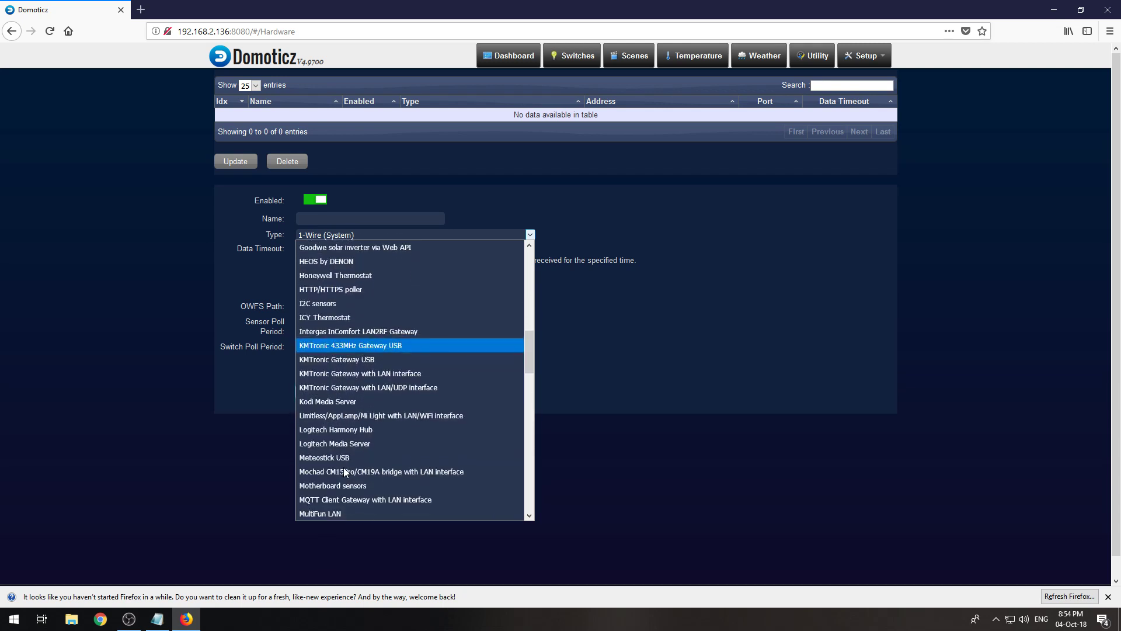
{"action": "left_click", "coordinate": [342, 500]}
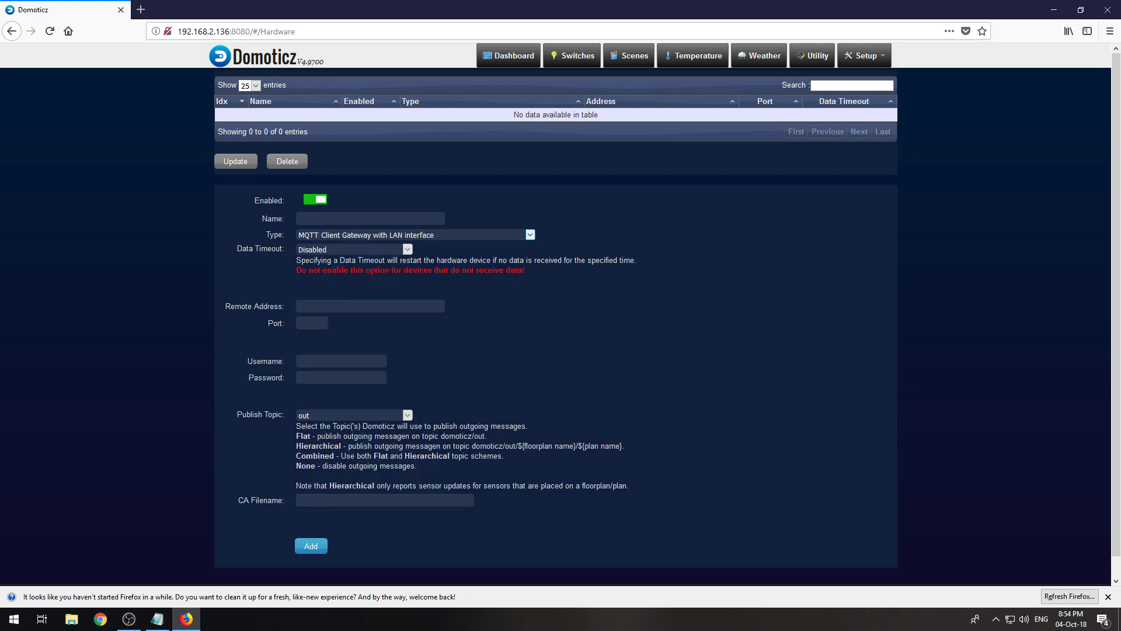
Name the hardware mqtt and set Remote Address to 127.0.0.1
{"action": "left_click", "coordinate": [379, 219]}
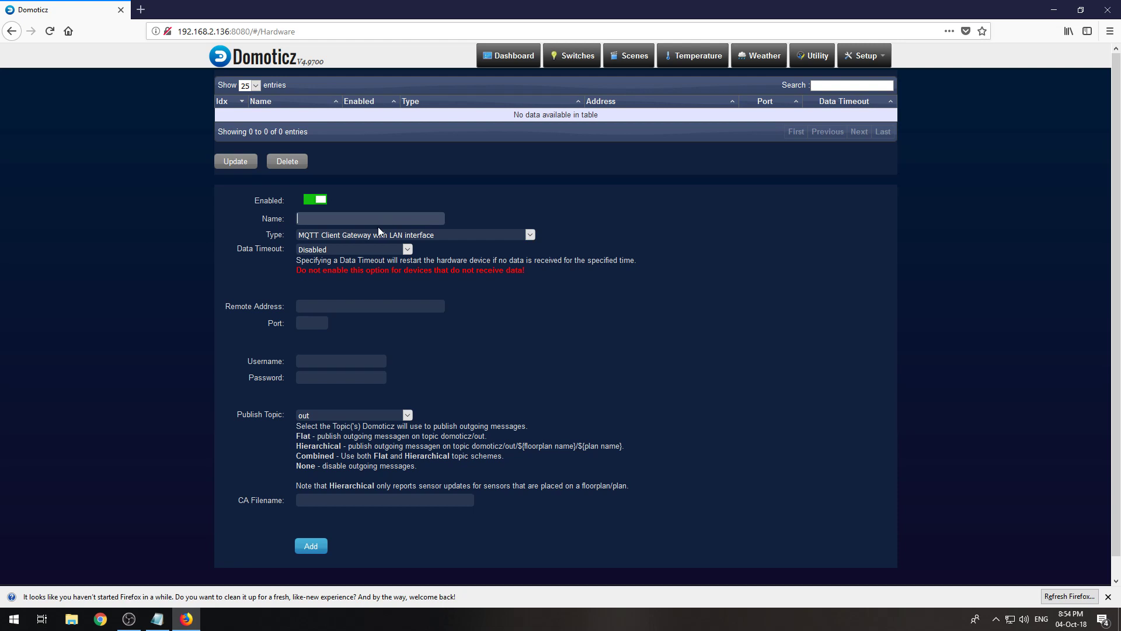
{"action": "type", "text": "mqtt"}
{"action": "left_click", "coordinate": [350, 306]}
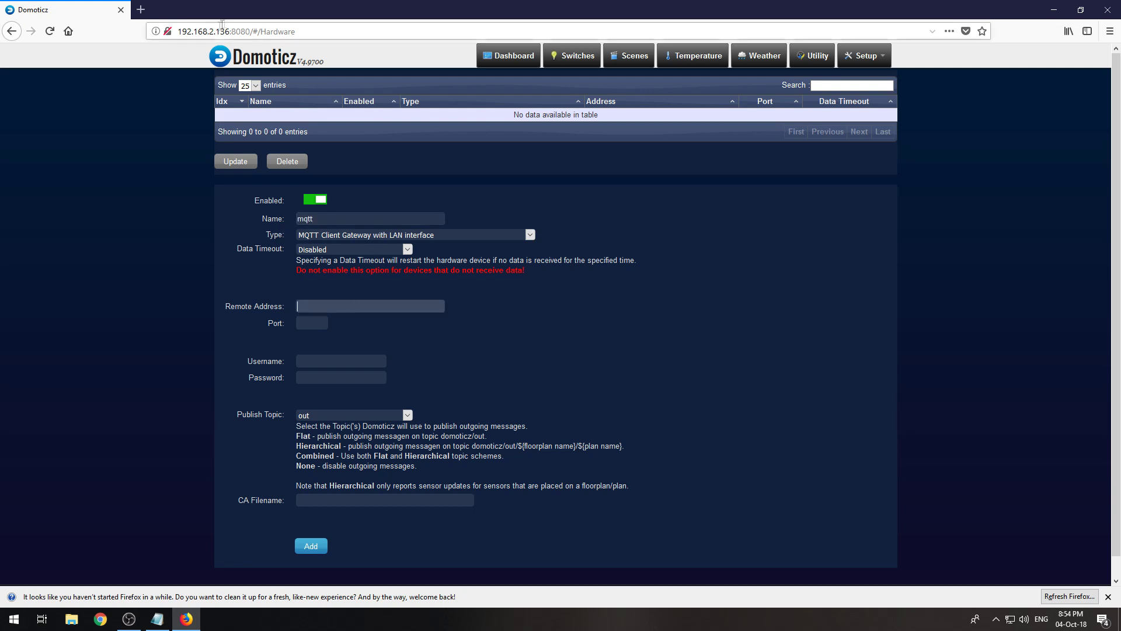
{"action": "left_click_drag", "start_coordinate": [230, 30], "coordinate": [179, 31]}
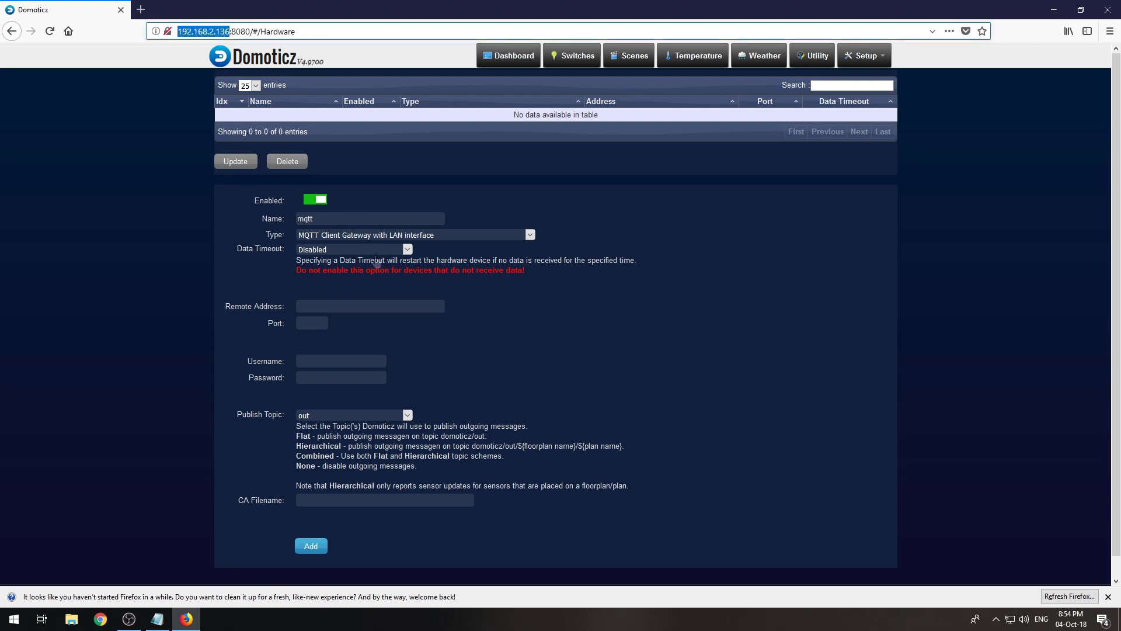
{"action": "left_click", "coordinate": [344, 304]}
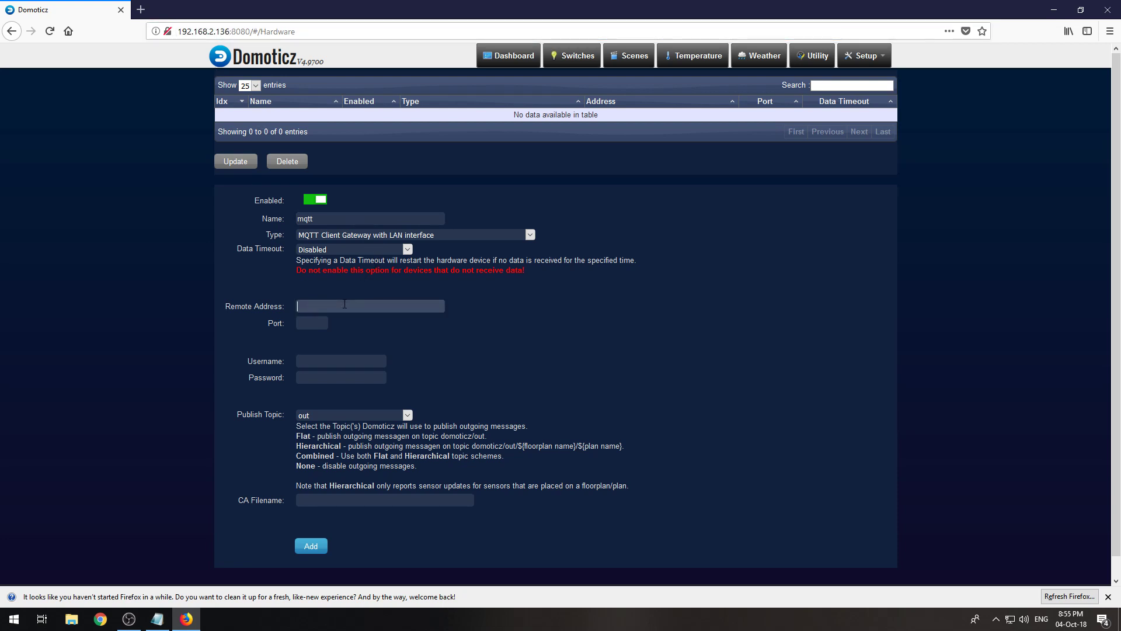
{"action": "type", "text": "127.0.0.1"}
Set the port to 1883 after checking the notes
{"action": "left_click", "coordinate": [321, 325]}
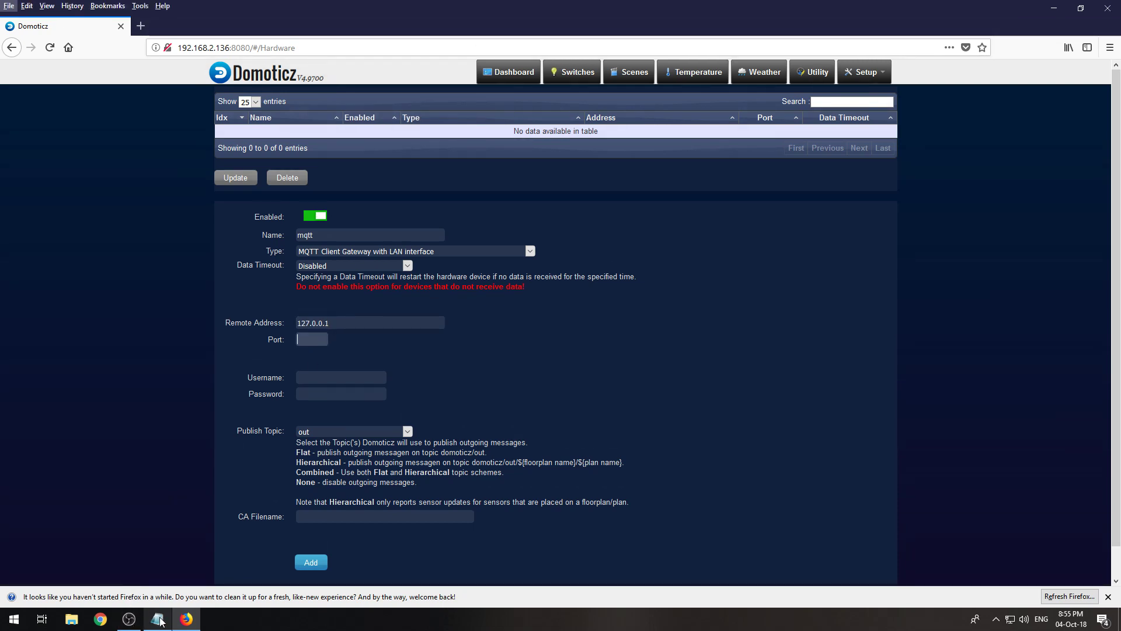
{"action": "key", "text": "alt+Tab"}
{"action": "left_click", "coordinate": [809, 346]}
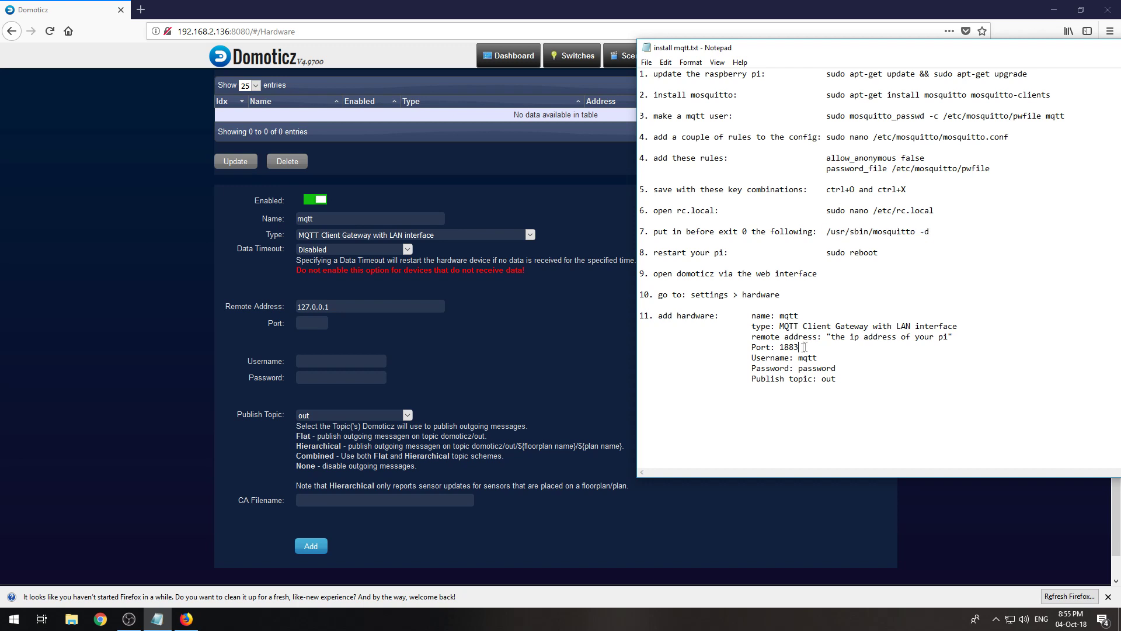
{"action": "left_click", "coordinate": [468, 343]}
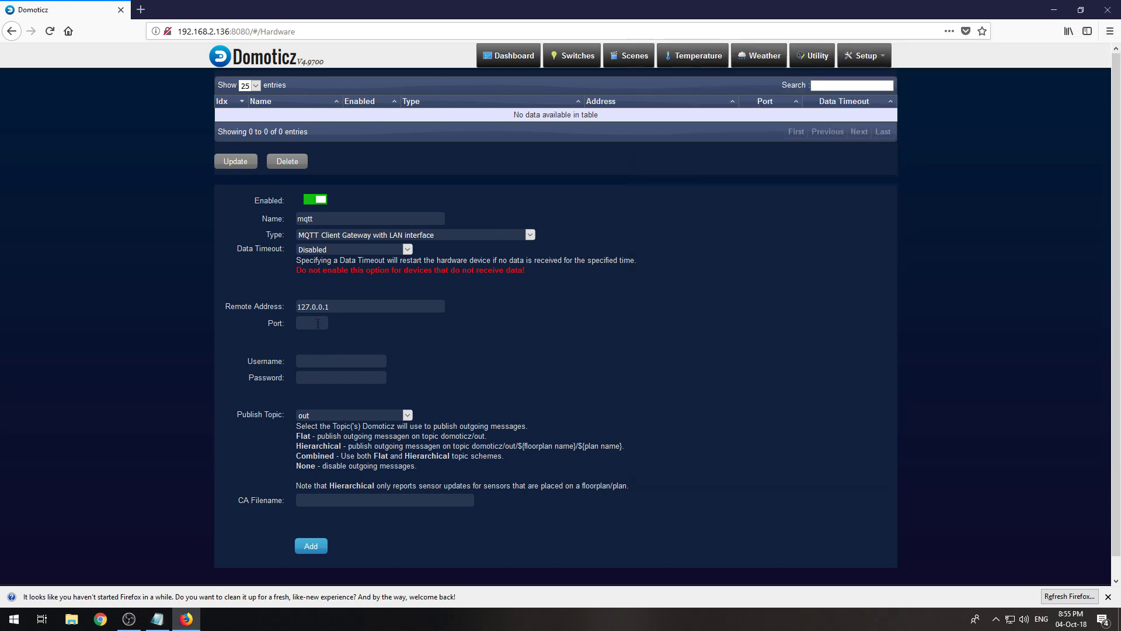
{"action": "left_click", "coordinate": [318, 322]}
{"action": "type", "text": "1883"}
Enter the broker username mqtt, fixing a typo
{"action": "left_click", "coordinate": [312, 361]}
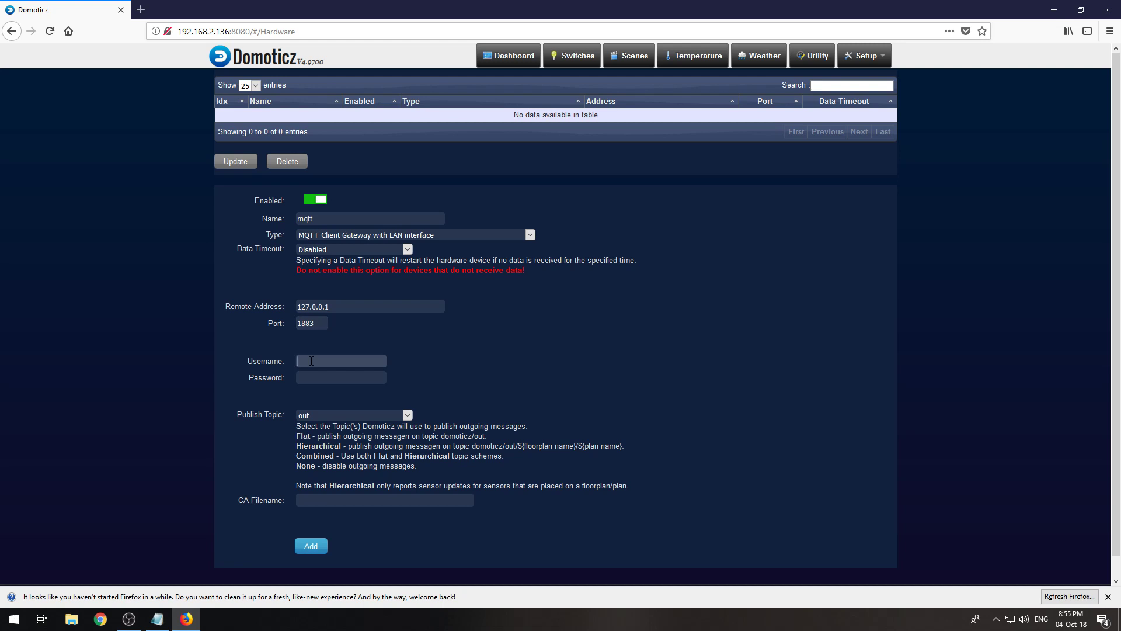
{"action": "type", "text": "mwtt"}
{"action": "key", "text": "Tab"}
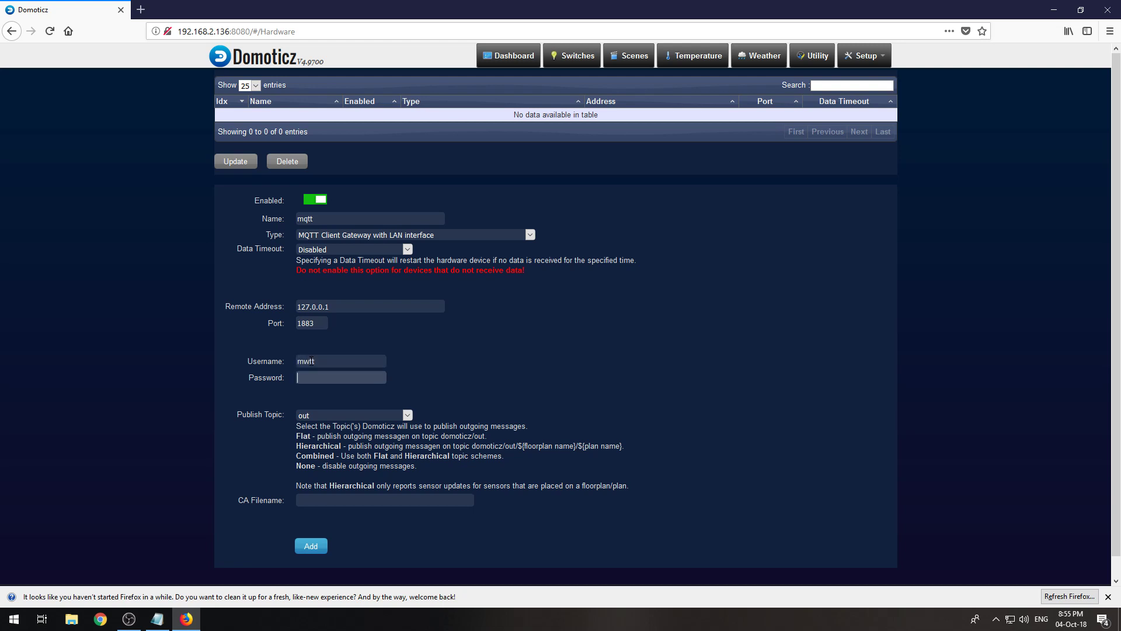
{"action": "left_click", "coordinate": [311, 360]}
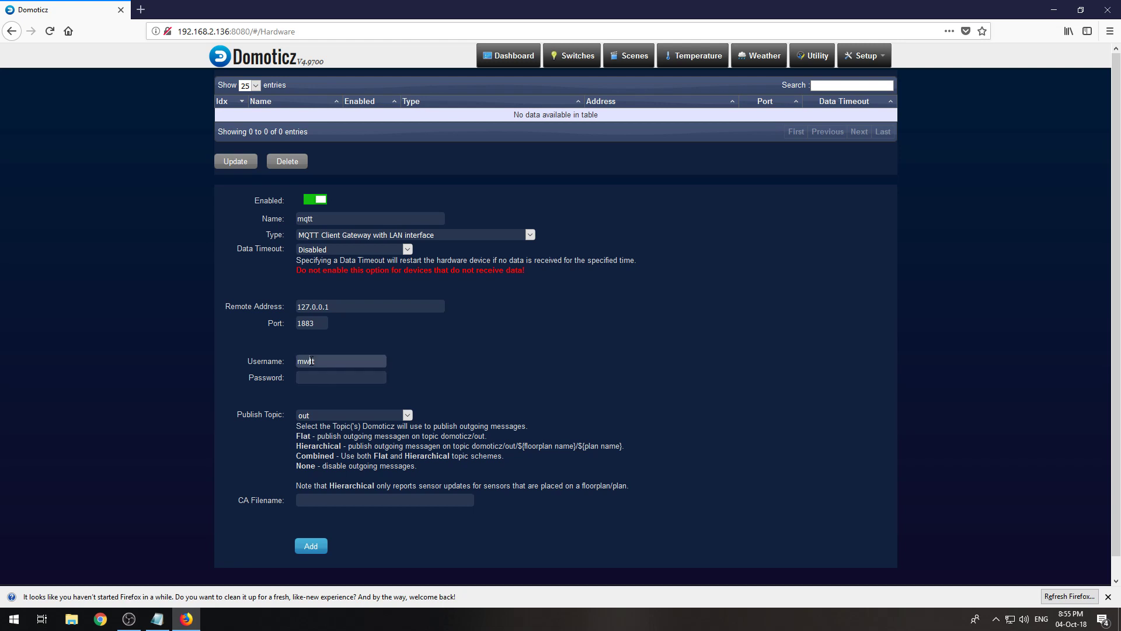
{"action": "key", "text": "BackSpace"}
{"action": "type", "text": "q"}
Enter the broker password from the notes and add the hardware
{"action": "left_click", "coordinate": [311, 375]}
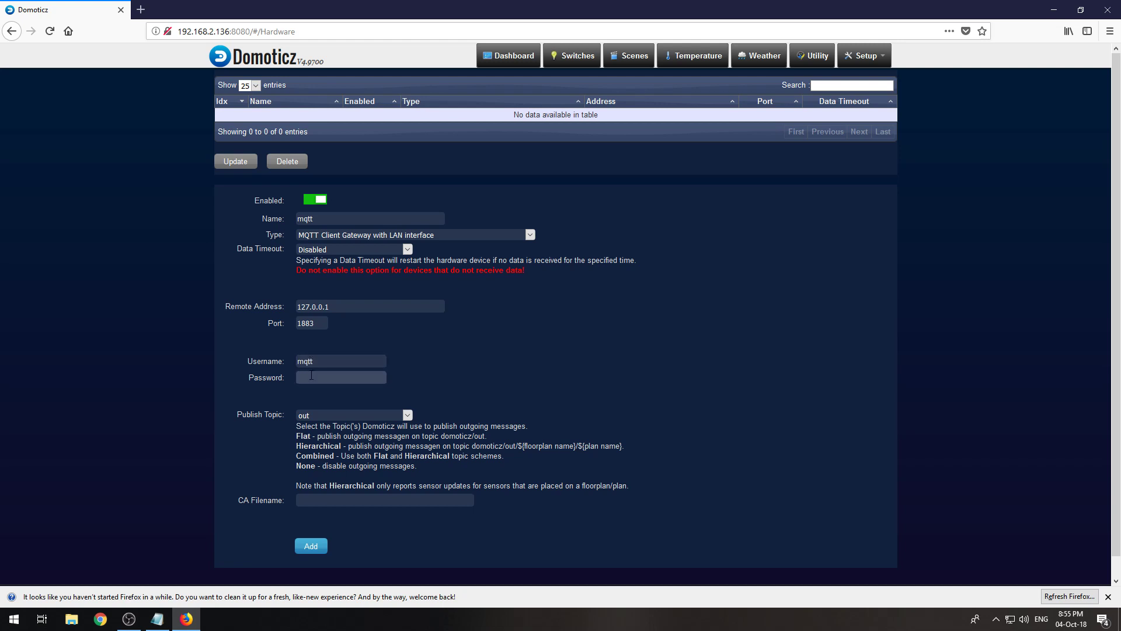
{"action": "left_click", "coordinate": [1108, 596]}
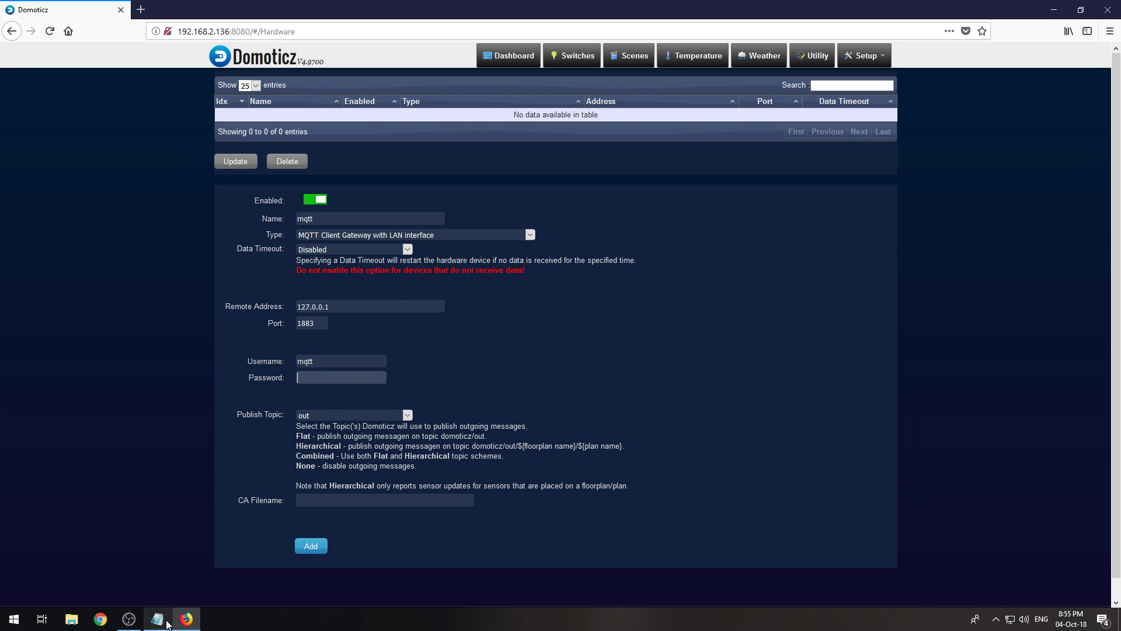
{"action": "left_click", "coordinate": [158, 619]}
{"action": "left_click", "coordinate": [827, 368]}
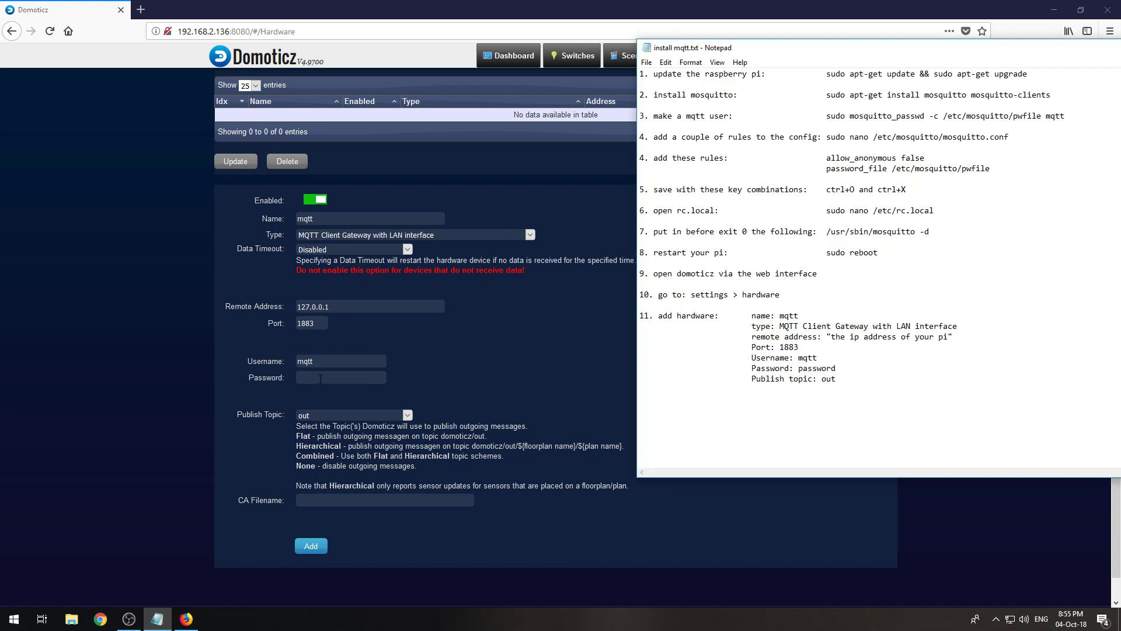
{"action": "left_click", "coordinate": [321, 379]}
{"action": "key", "text": "ctrl+v"}
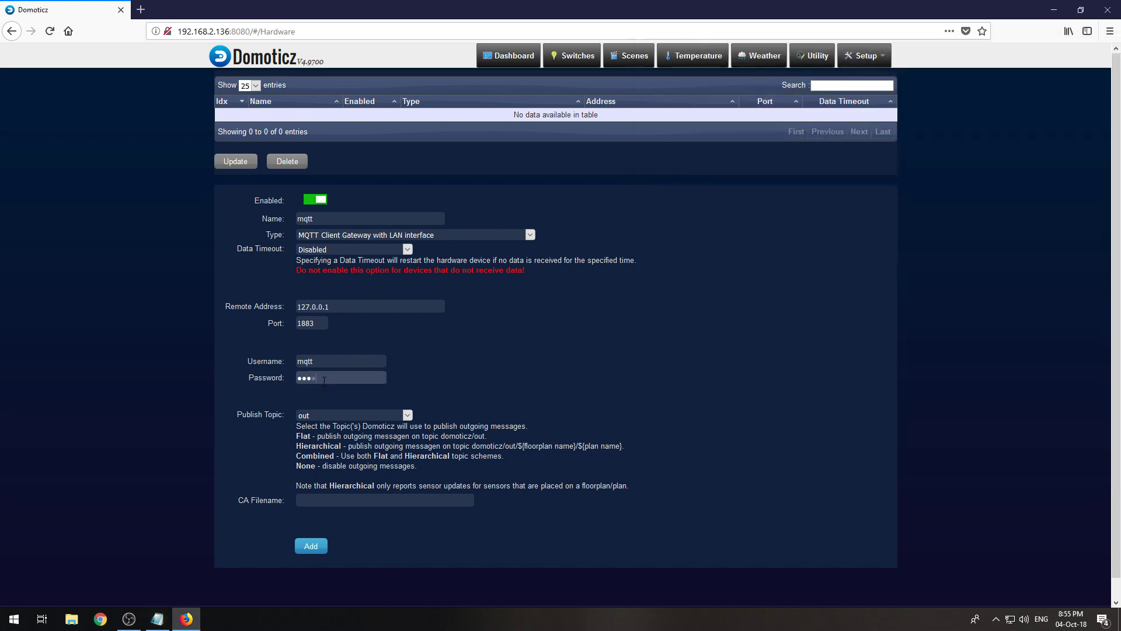
{"action": "type", "text": "word"}
{"action": "left_click", "coordinate": [313, 545]}
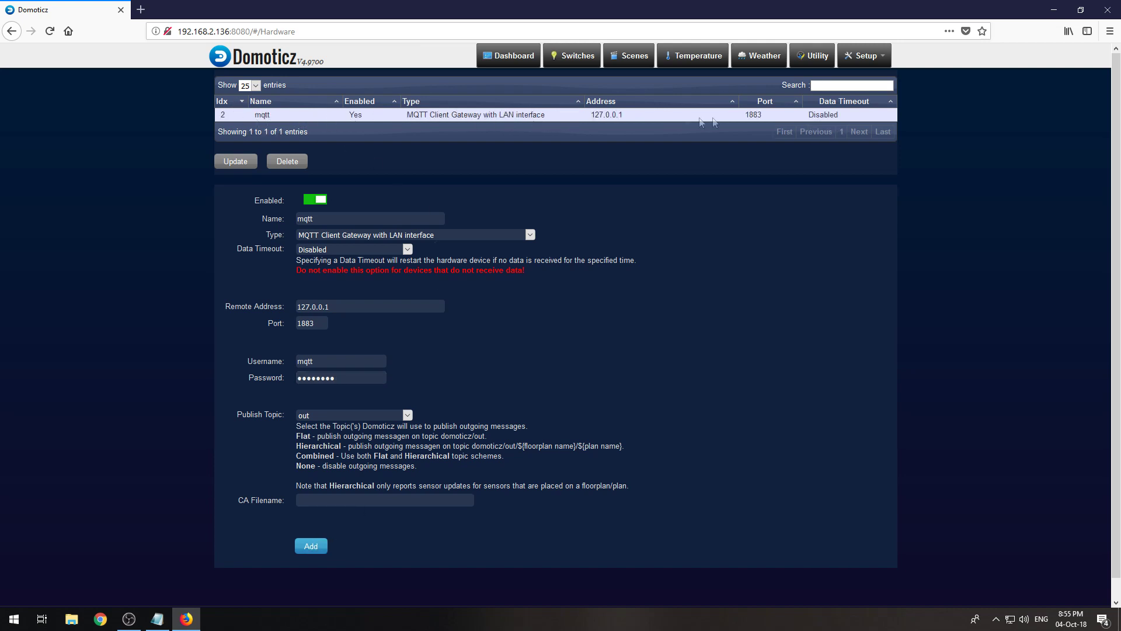
{"action": "left_click", "coordinate": [714, 119]}
{"action": "left_click", "coordinate": [867, 58]}
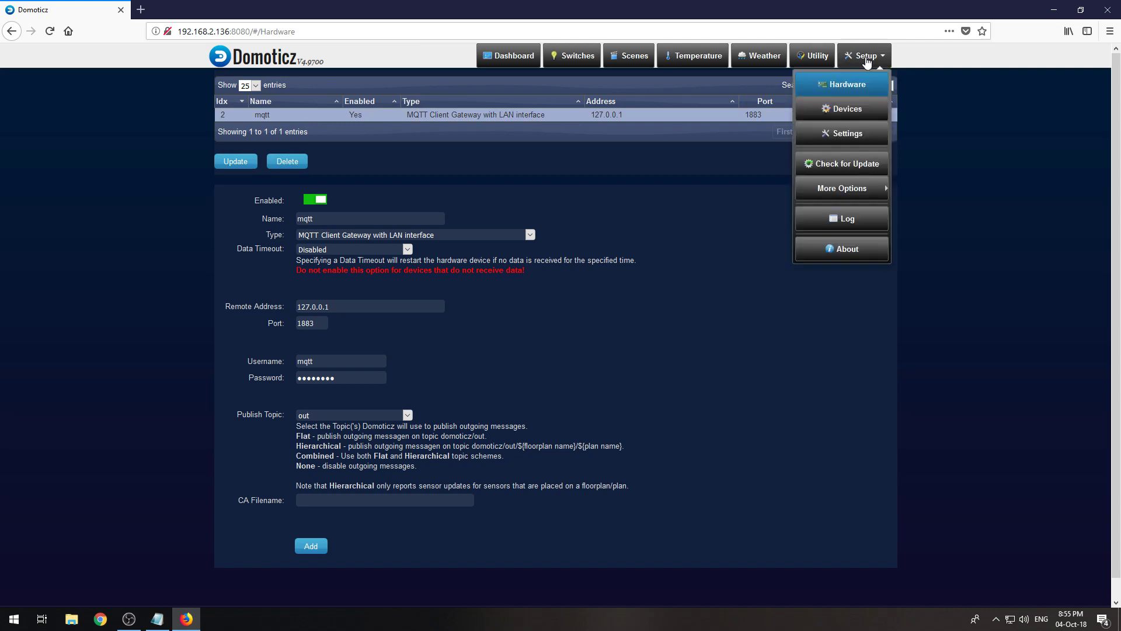
{"action": "left_click", "coordinate": [844, 218]}
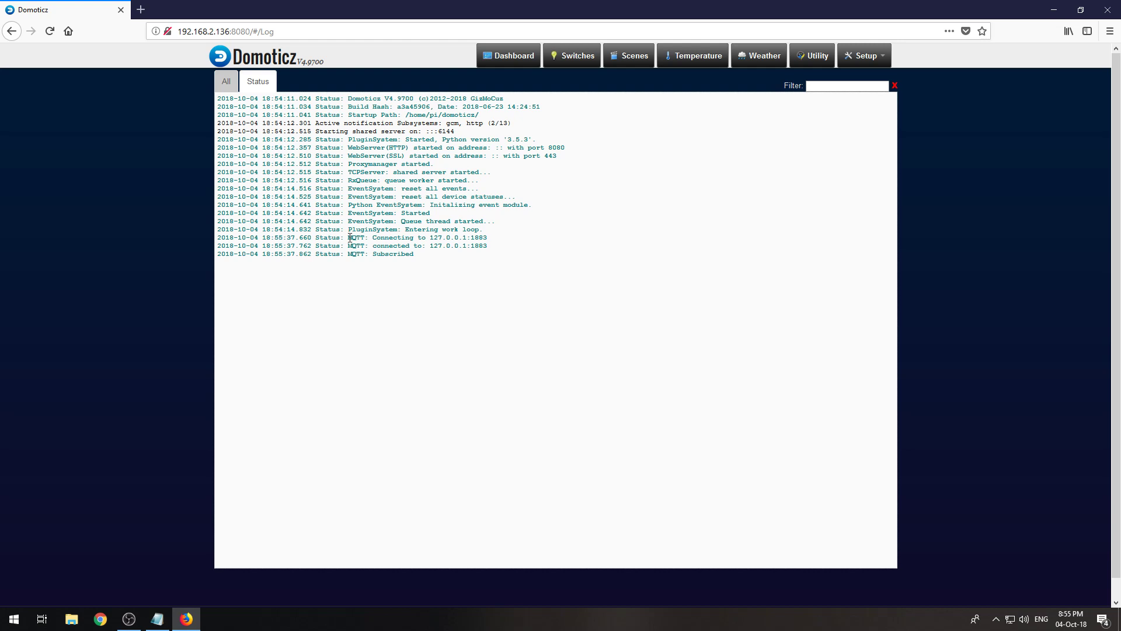
{"action": "left_click_drag", "start_coordinate": [349, 237], "coordinate": [417, 258]}
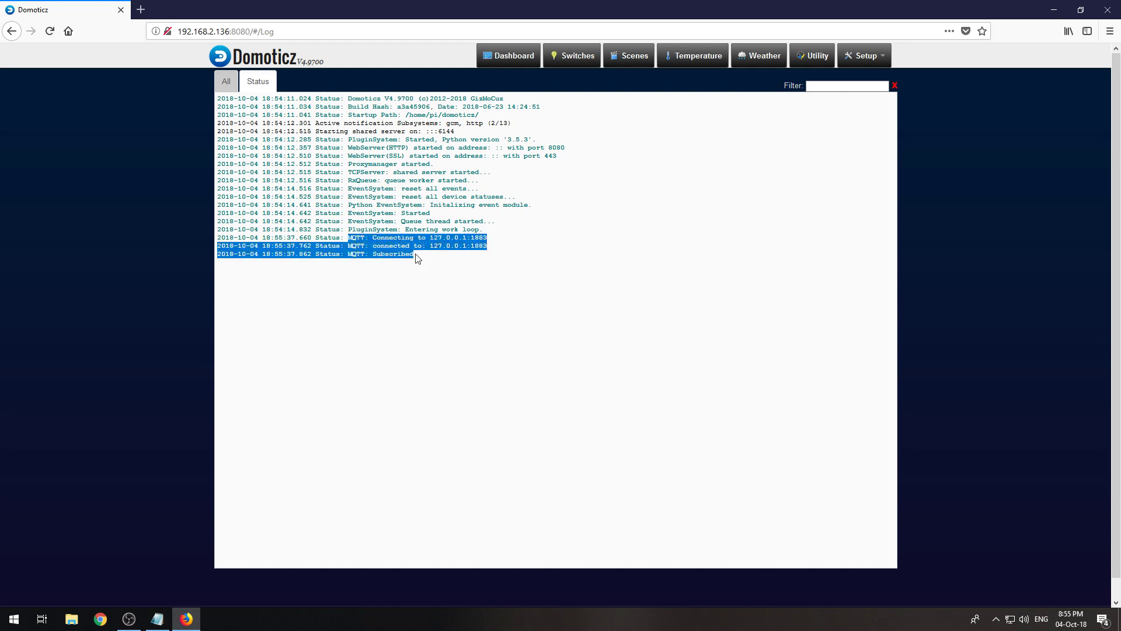
{"action": "left_click", "coordinate": [412, 254]}
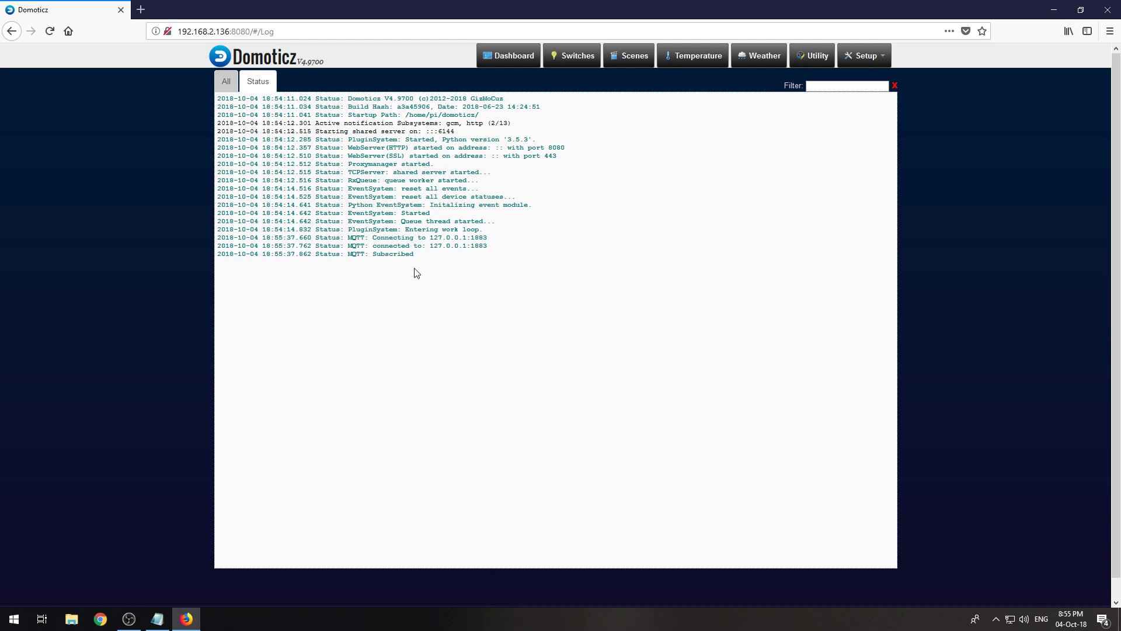
{"action": "left_click", "coordinate": [507, 60]}
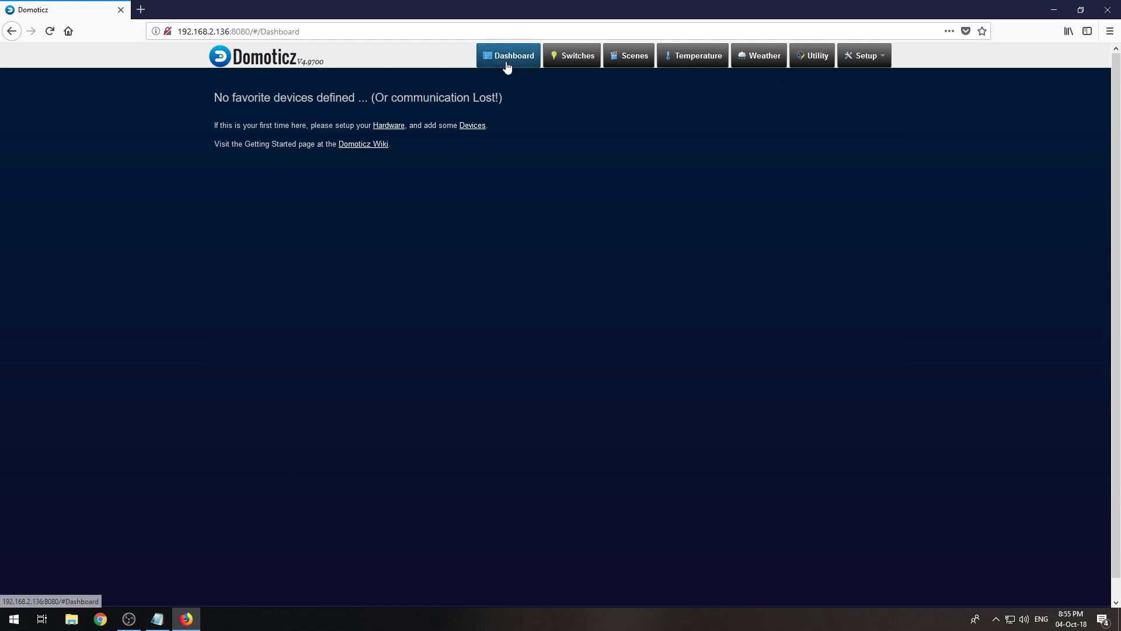
{"action": "left_click", "coordinate": [870, 56]}
{"action": "left_click", "coordinate": [861, 83]}
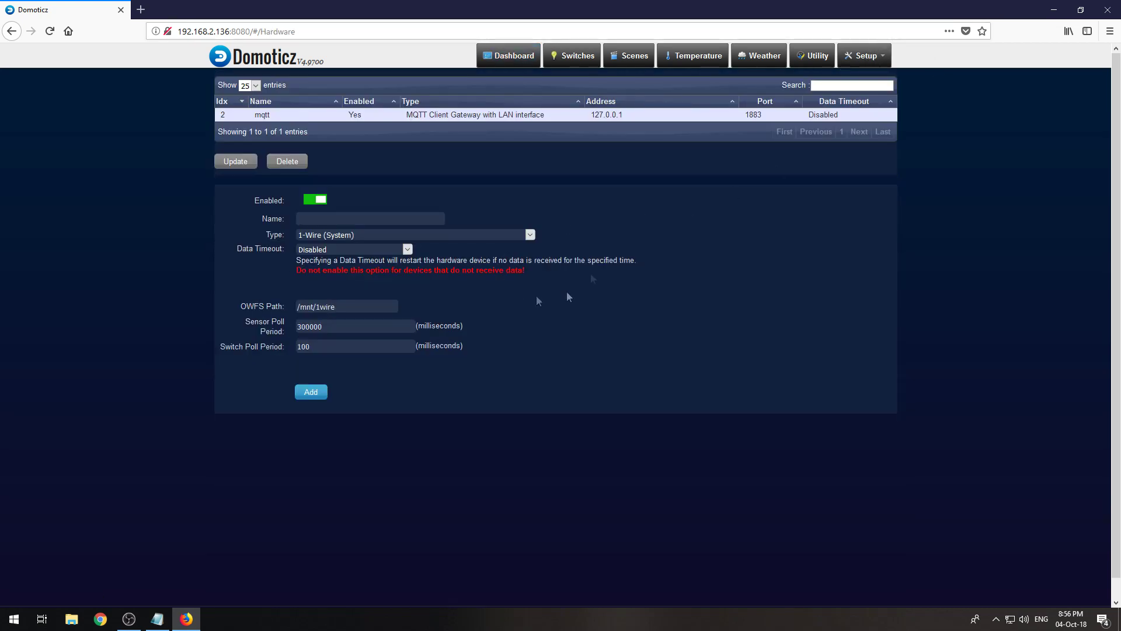